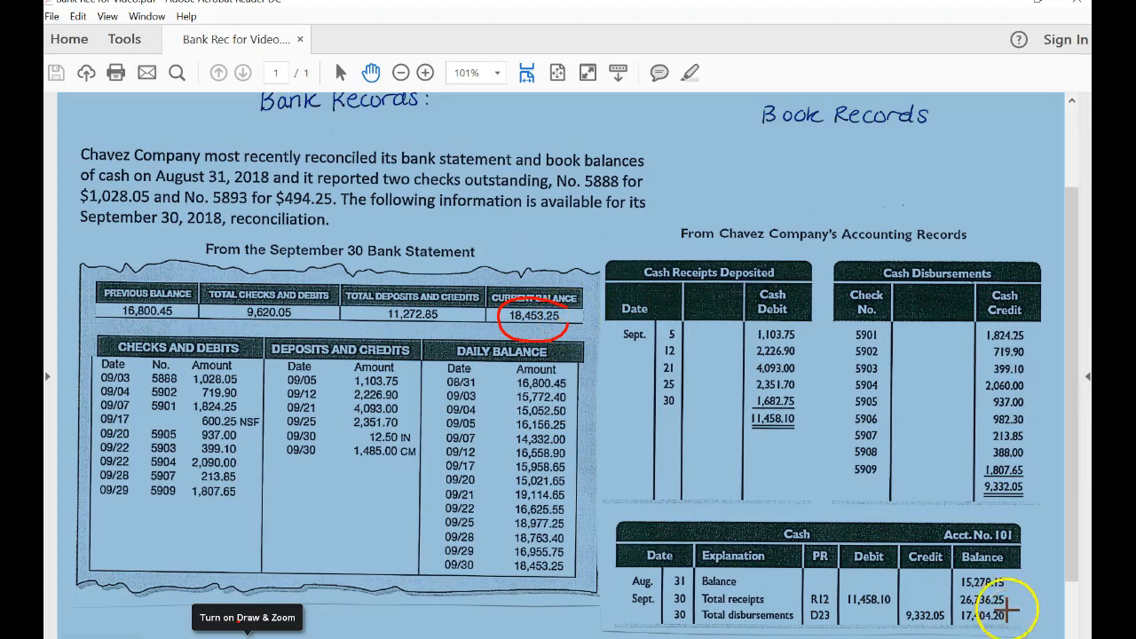
Circle the ending book cash balance of 17,404.20 and mark check 5888's 1,028.05 in the bank statement and the problem text.
mouse_move(1012, 590)
left_mouse_down()
mouse_move(967, 632)
mouse_move(1021, 586)
left_mouse_up()
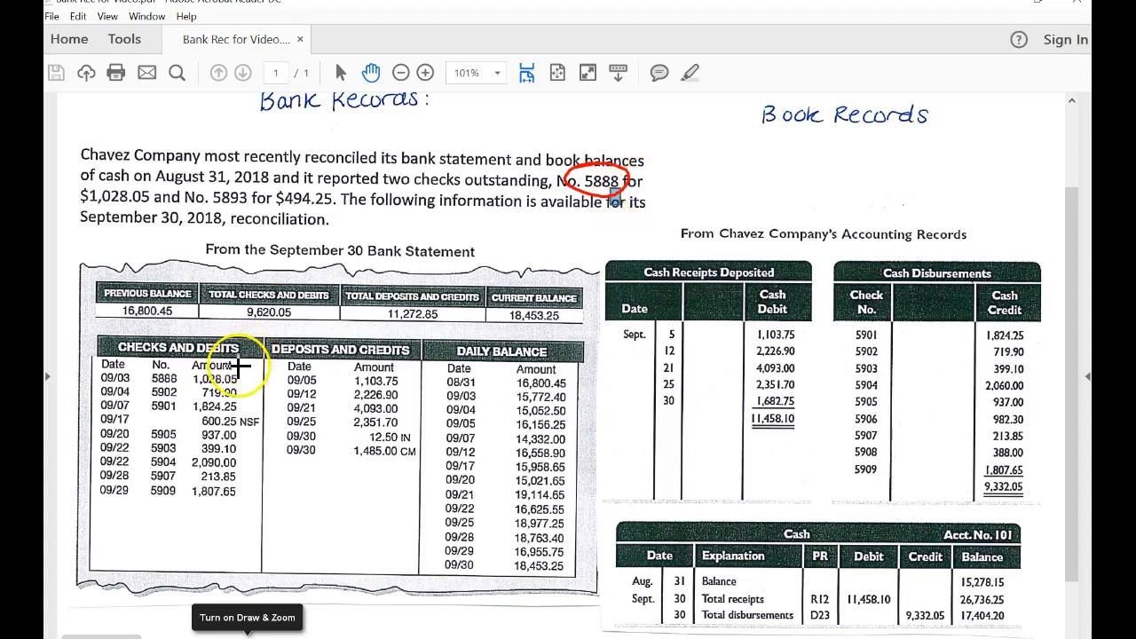
left_click_drag(241, 377, 261, 373)
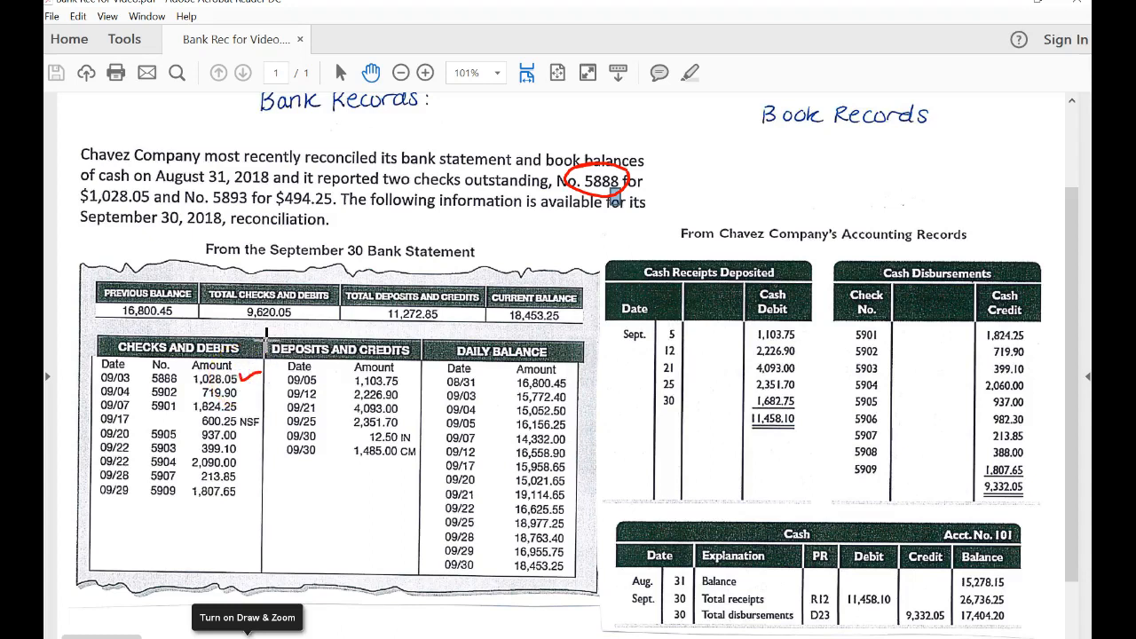
left_click_drag(89, 216, 151, 169)
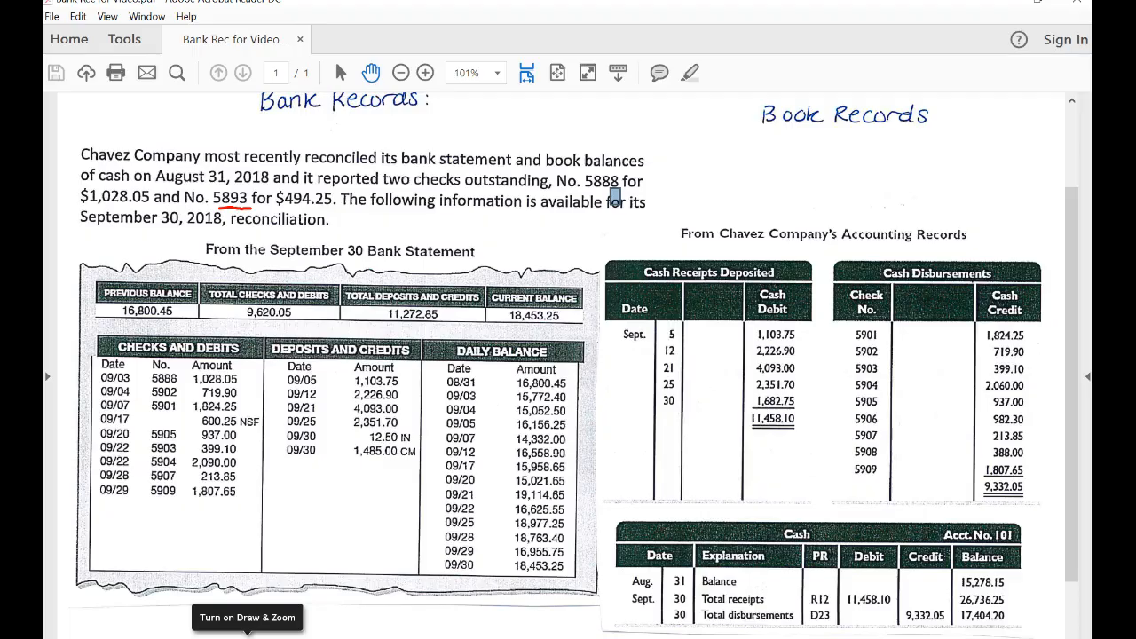
Circle check 5893 for $494.25 with the label DIT, and strike off 1,028.05 in the problem text and bank statement.
mouse_move(217, 208)
left_mouse_down()
mouse_move(347, 205)
mouse_move(299, 172)
mouse_move(220, 199)
left_mouse_up()
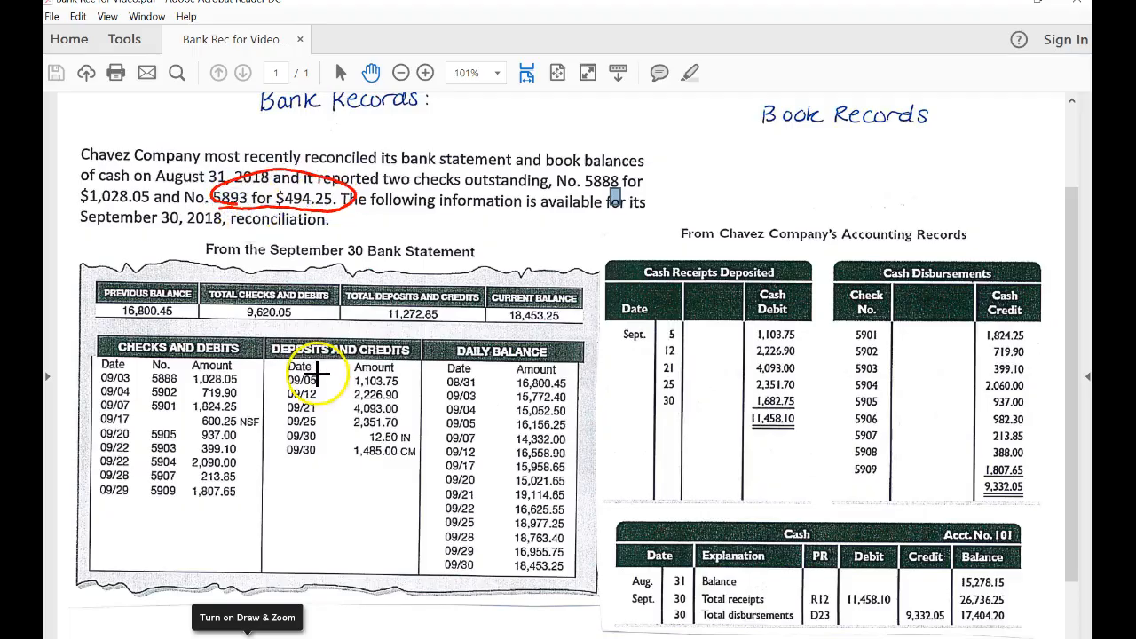
mouse_move(355, 198)
left_mouse_down()
mouse_move(360, 211)
mouse_move(344, 229)
mouse_move(385, 229)
mouse_move(399, 207)
left_mouse_up()
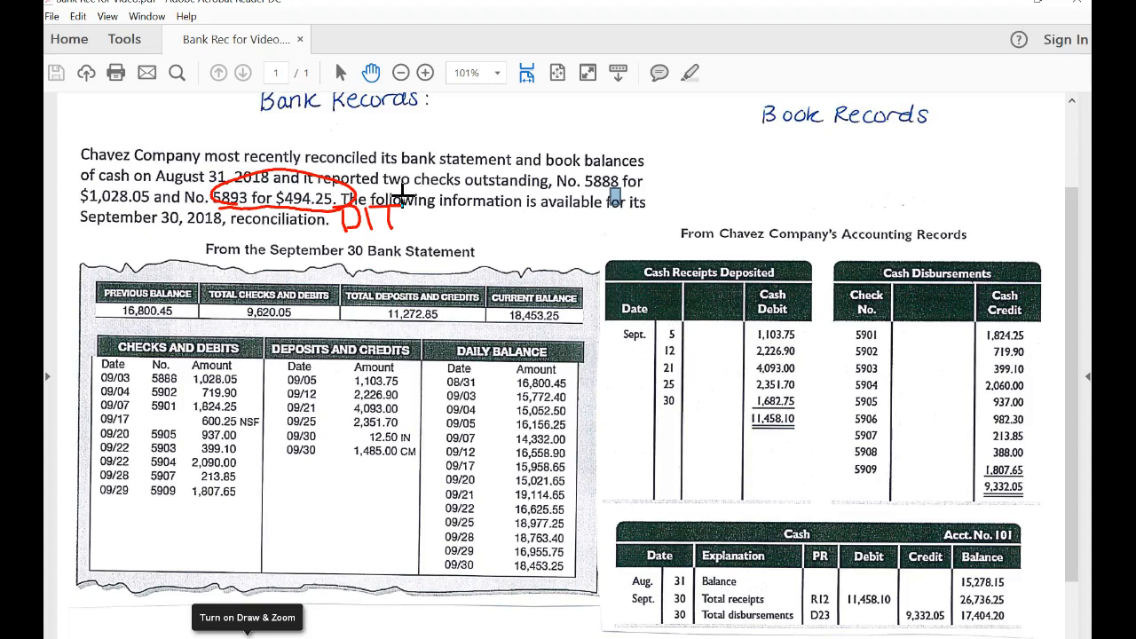
left_click_drag(128, 192, 153, 189)
left_click_drag(190, 383, 233, 372)
Circle the bank's deposits and credits and the books' cash receipts, and tick off the matching September 5, 12, 21 and 25 deposits in both.
mouse_move(339, 328)
left_mouse_down()
mouse_move(325, 469)
mouse_move(395, 333)
left_mouse_up()
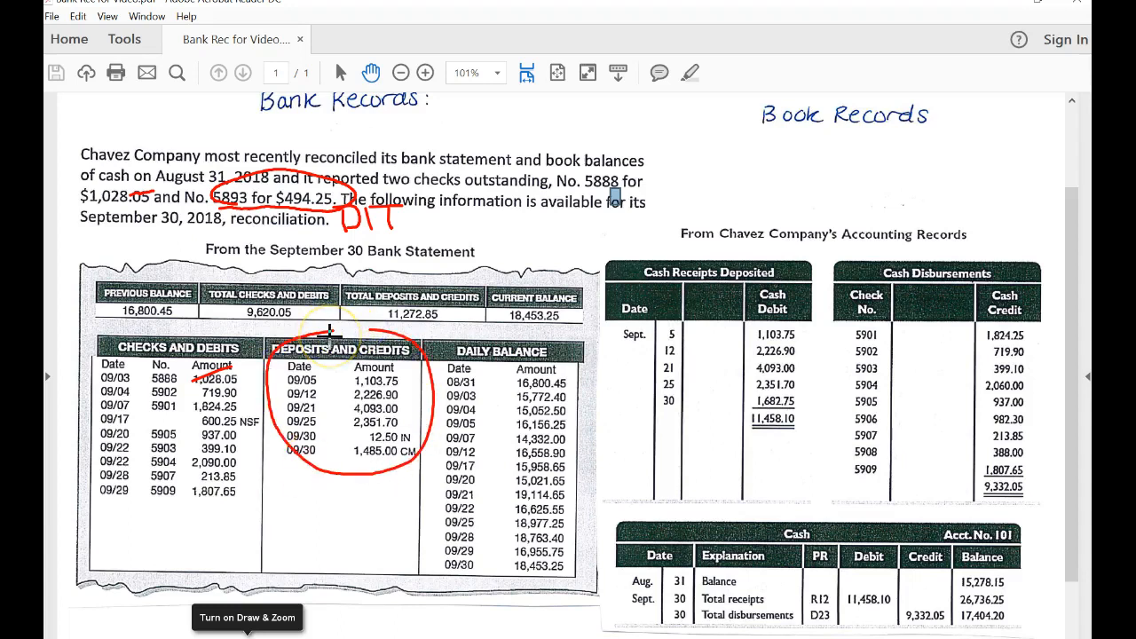
mouse_move(765, 294)
left_mouse_down()
mouse_move(819, 427)
mouse_move(821, 284)
left_mouse_up()
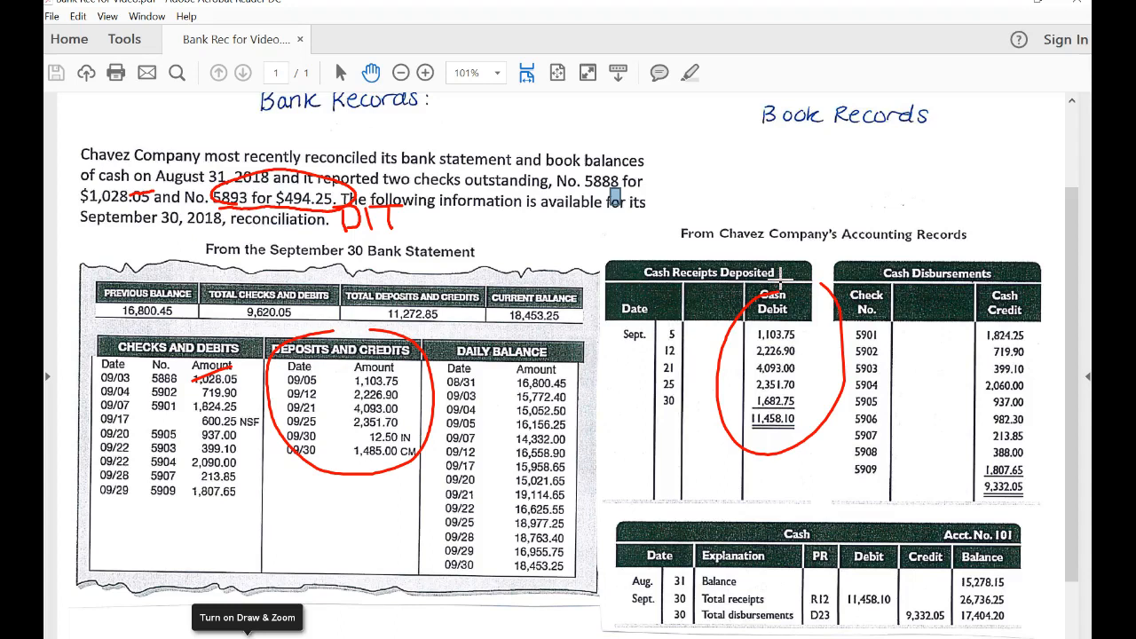
left_click_drag(402, 387, 425, 371)
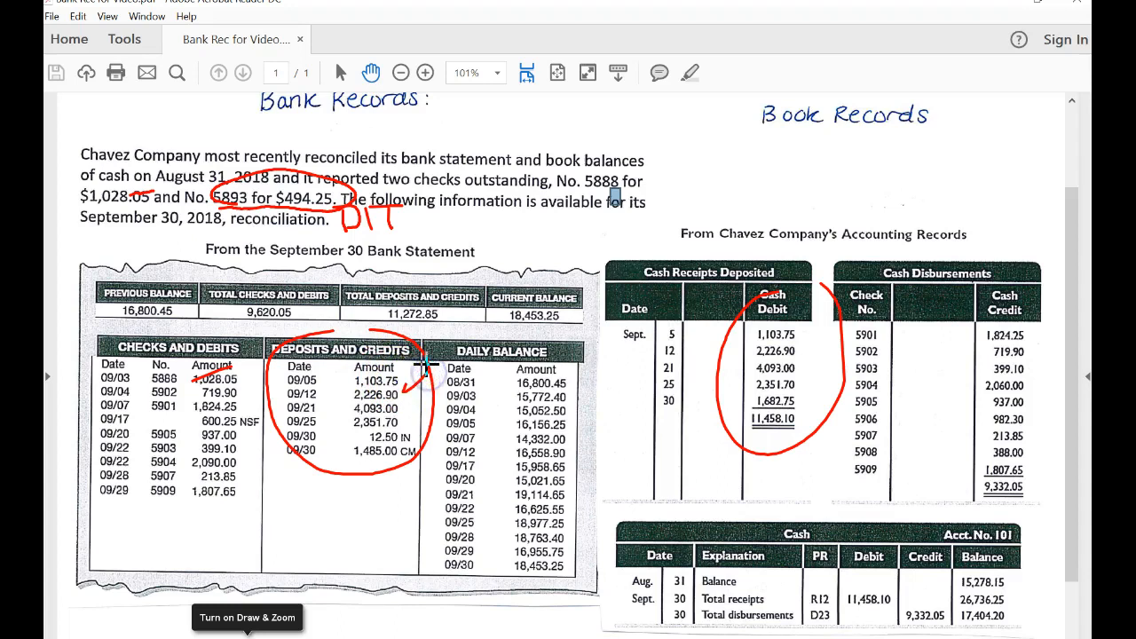
left_click_drag(796, 335, 840, 314)
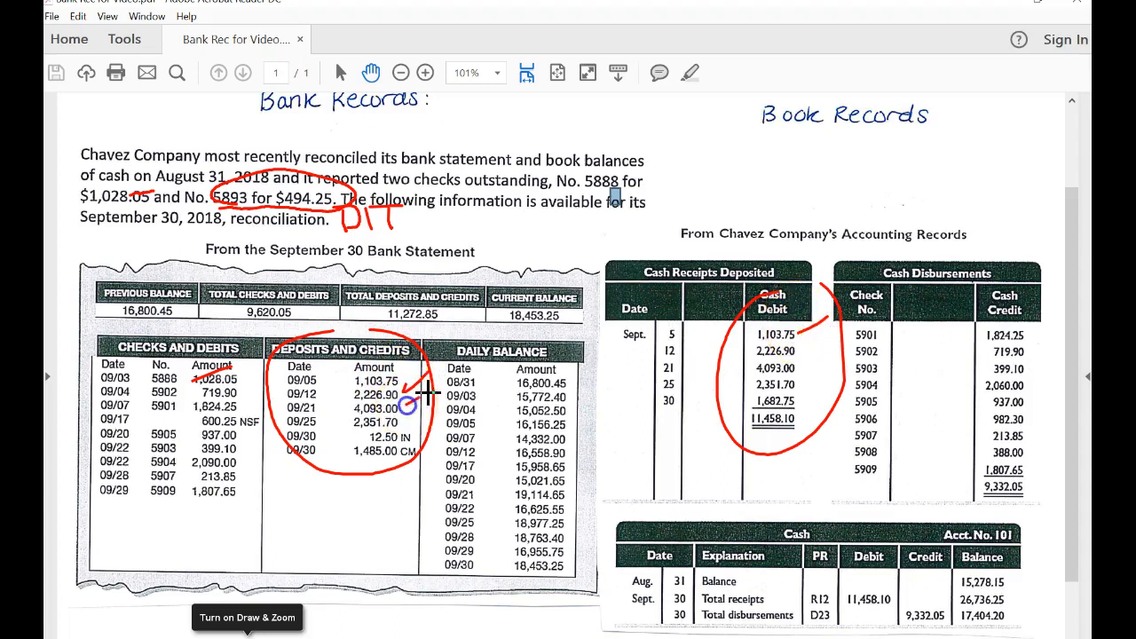
left_click_drag(809, 352, 834, 341)
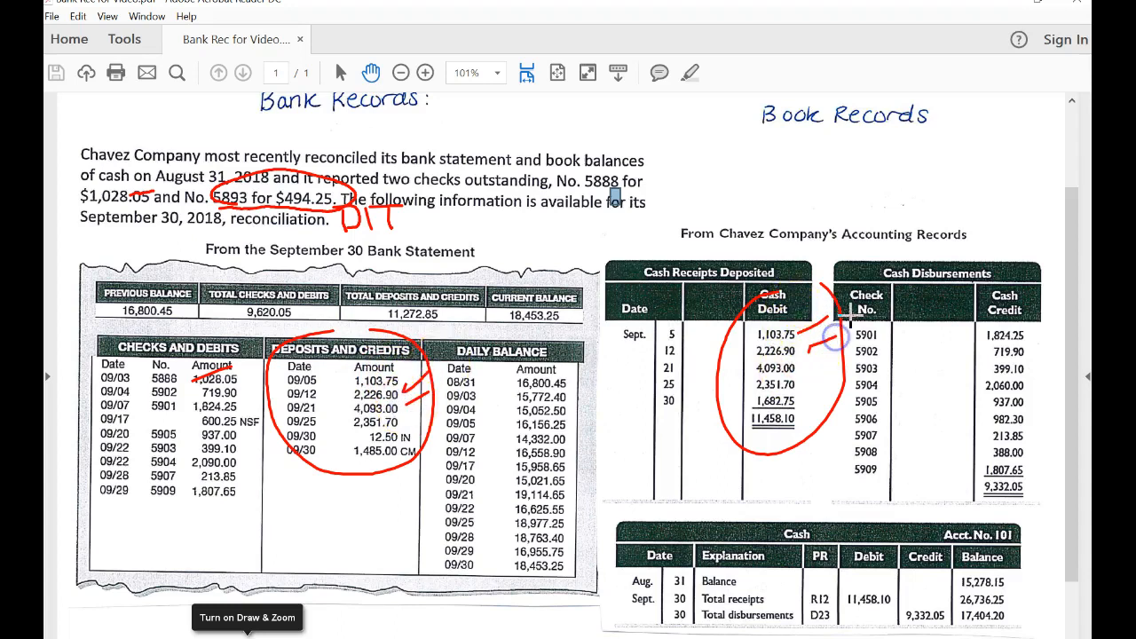
left_click_drag(407, 413, 441, 394)
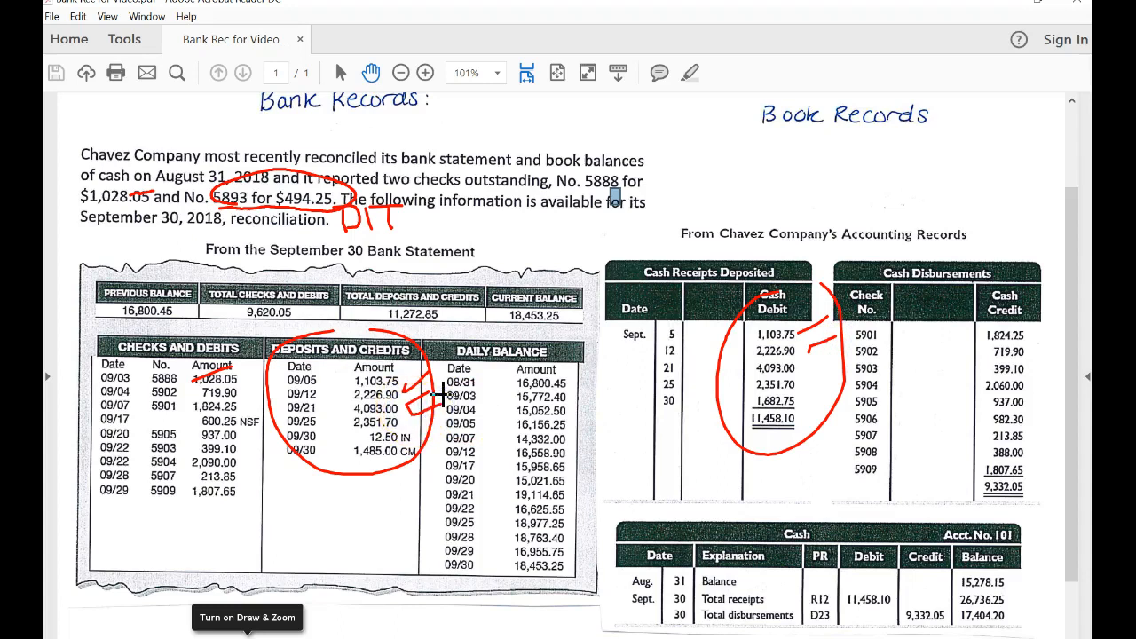
left_click_drag(809, 366, 838, 357)
left_click_drag(415, 425, 441, 412)
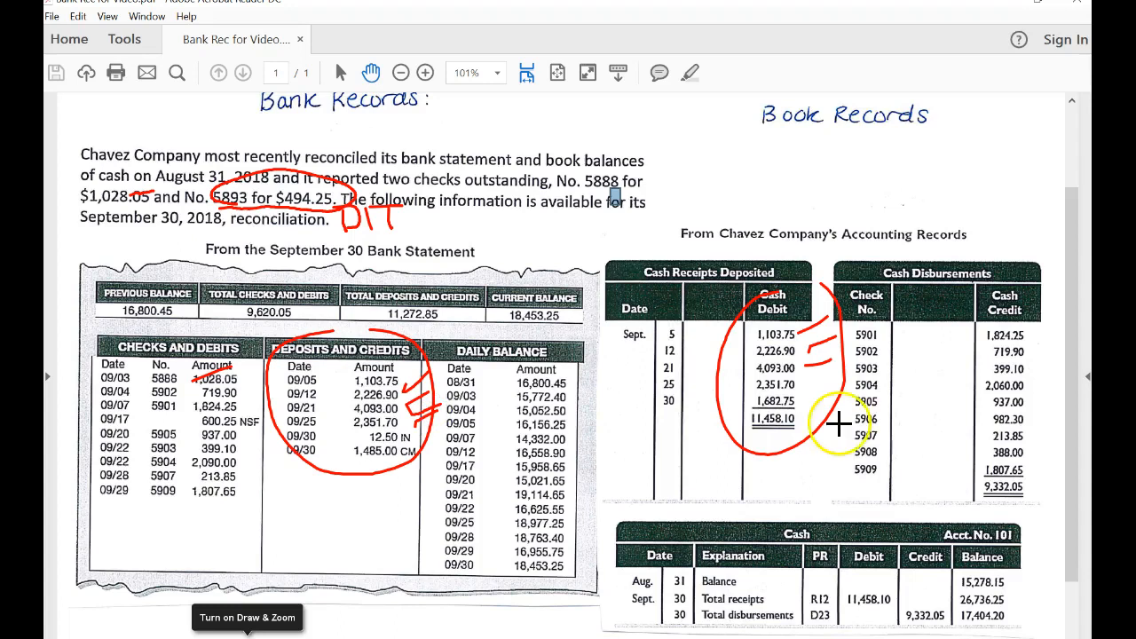
left_click_drag(811, 388, 836, 377)
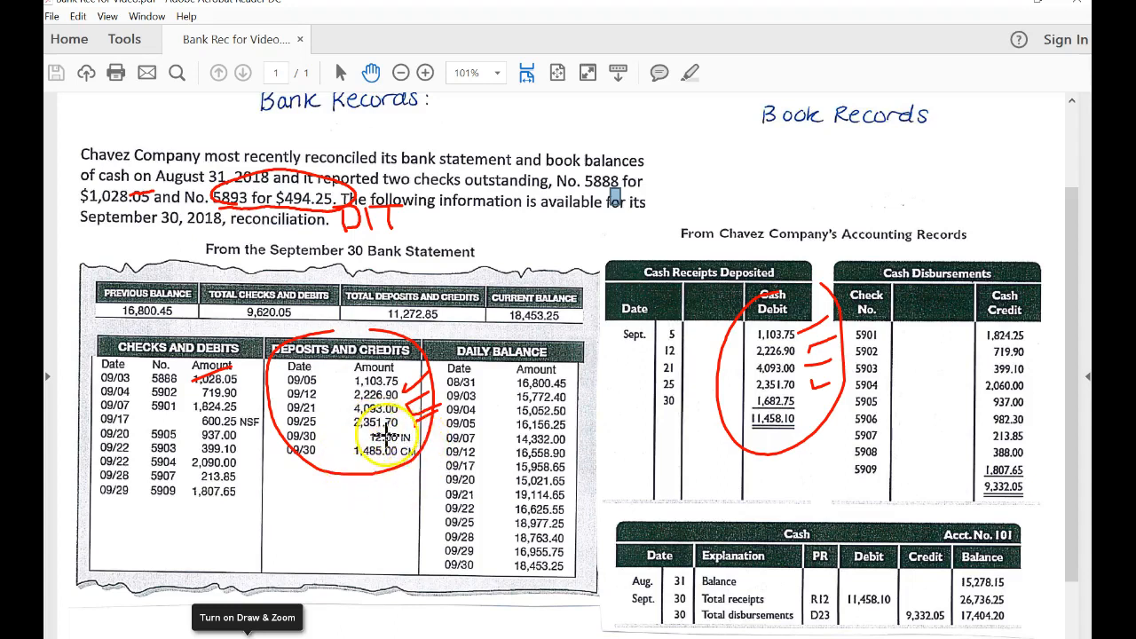
Circle the bank's 12.50 IN and 1,485.00 CM credits, and circle the September 30 receipt of 1,682.75 with the label DIT.
mouse_move(407, 424)
left_mouse_down()
mouse_move(418, 466)
mouse_move(374, 437)
left_mouse_up()
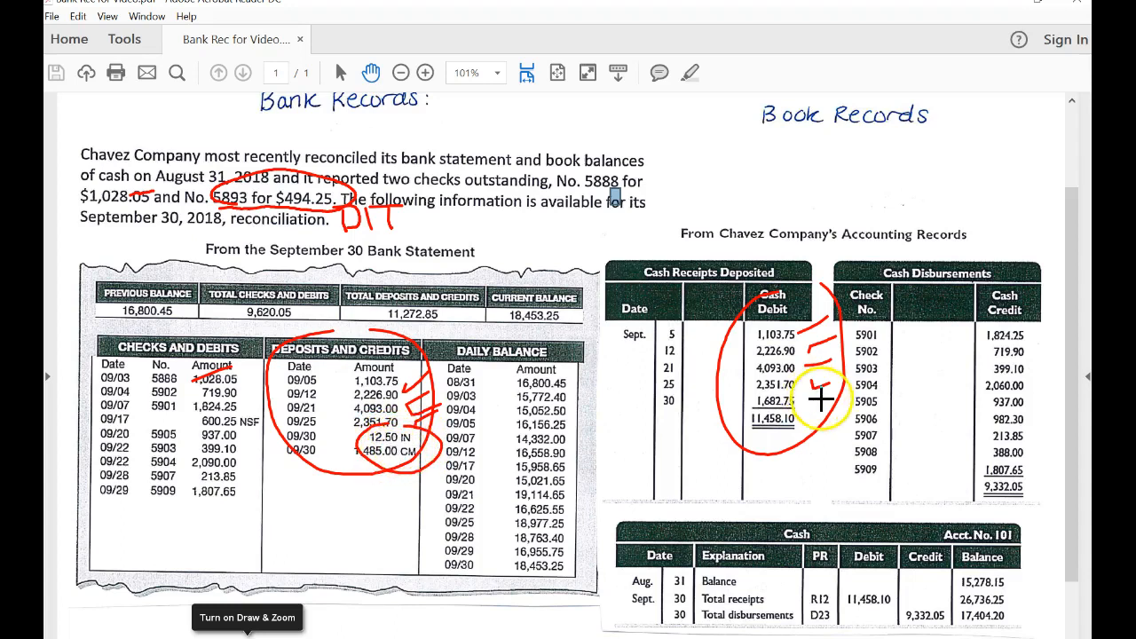
mouse_move(805, 383)
left_mouse_down()
mouse_move(751, 414)
mouse_move(799, 402)
left_mouse_up()
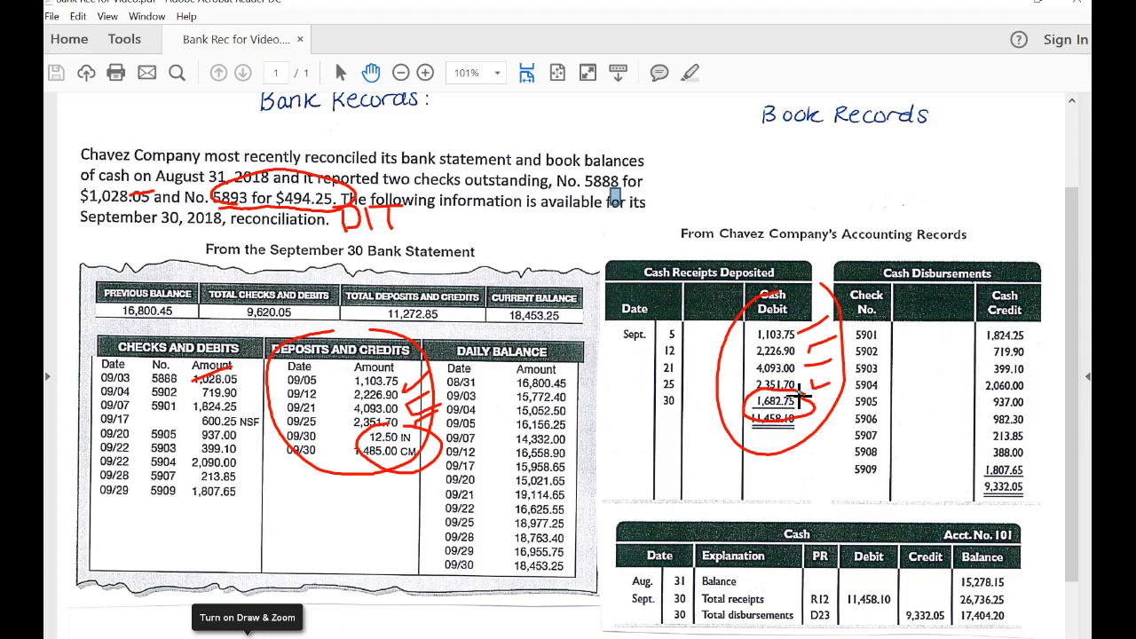
mouse_move(680, 391)
left_mouse_down()
mouse_move(665, 387)
mouse_move(690, 391)
left_mouse_up()
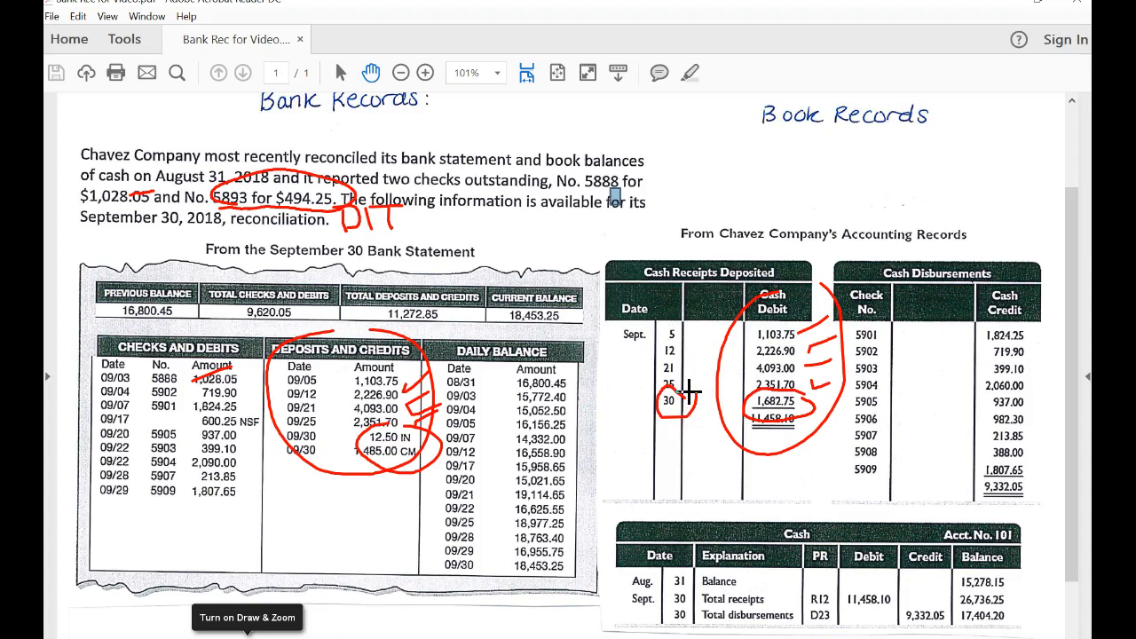
left_click_drag(793, 443, 785, 478)
mouse_move(777, 444)
left_mouse_down()
mouse_move(802, 467)
mouse_move(788, 478)
left_mouse_up()
left_click_drag(819, 455, 823, 476)
mouse_move(833, 454)
left_mouse_down()
mouse_move(833, 480)
mouse_move(855, 449)
left_mouse_up()
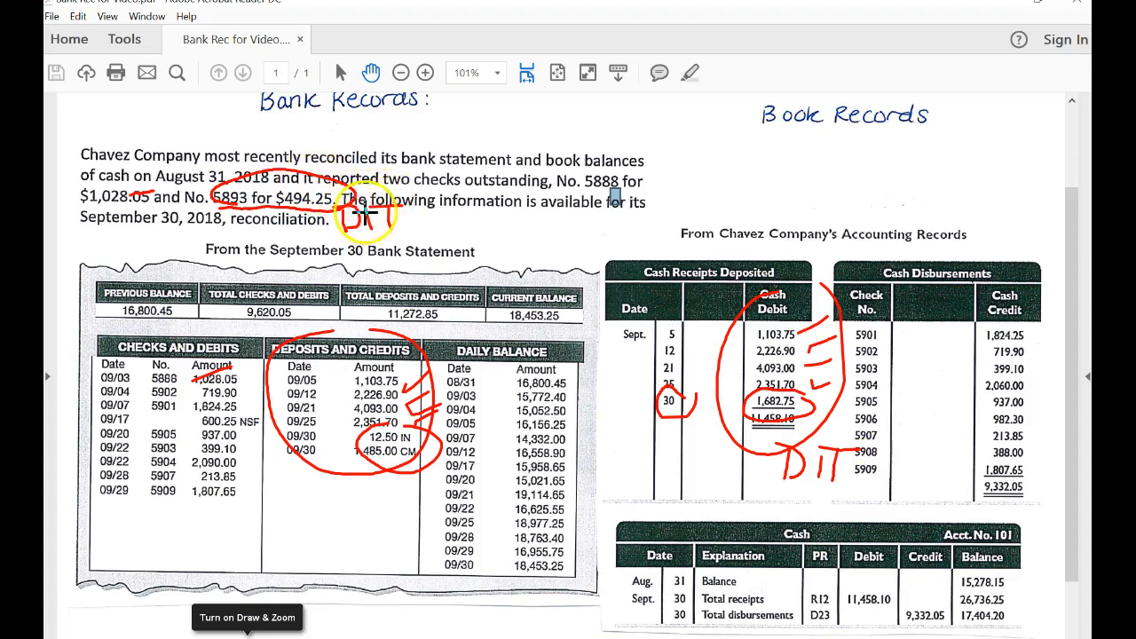
Cross out the DIT label beside check 5893 and write "o/s check" next to it.
mouse_move(334, 210)
left_mouse_down()
mouse_move(403, 209)
mouse_move(398, 218)
left_mouse_up()
mouse_move(322, 237)
left_mouse_down()
mouse_move(400, 224)
mouse_move(431, 199)
mouse_move(437, 244)
left_mouse_up()
mouse_move(470, 211)
left_mouse_down()
mouse_move(464, 228)
mouse_move(447, 227)
left_mouse_up()
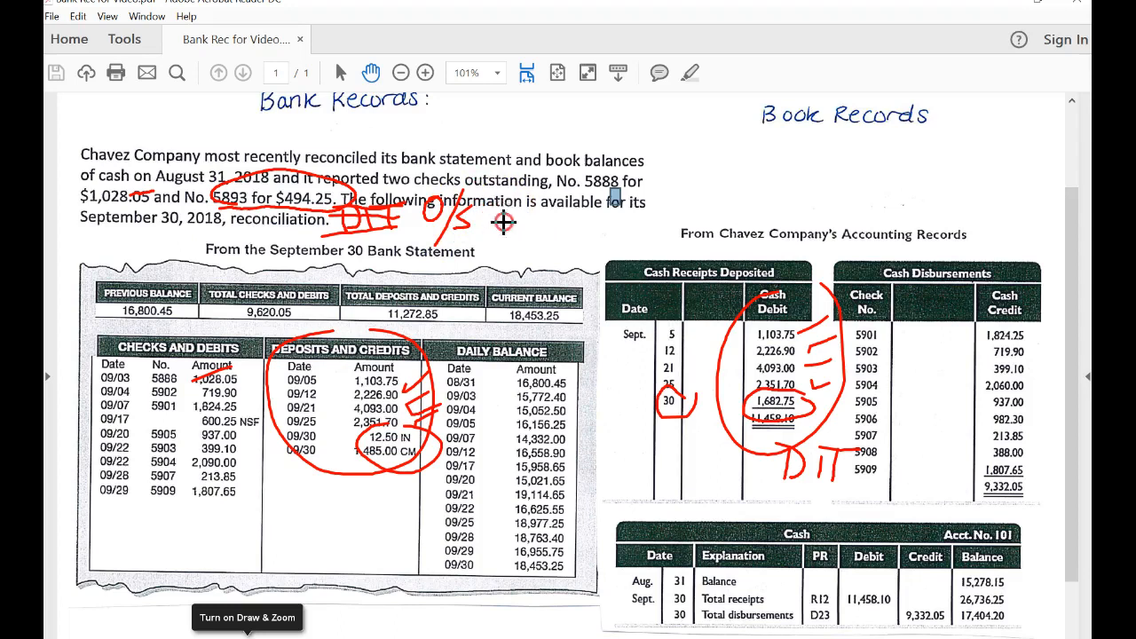
left_click_drag(510, 213, 507, 231)
mouse_move(525, 182)
left_mouse_down()
mouse_move(522, 233)
mouse_move(582, 233)
left_mouse_up()
mouse_move(613, 185)
left_mouse_down()
mouse_move(609, 233)
mouse_move(636, 232)
left_mouse_up()
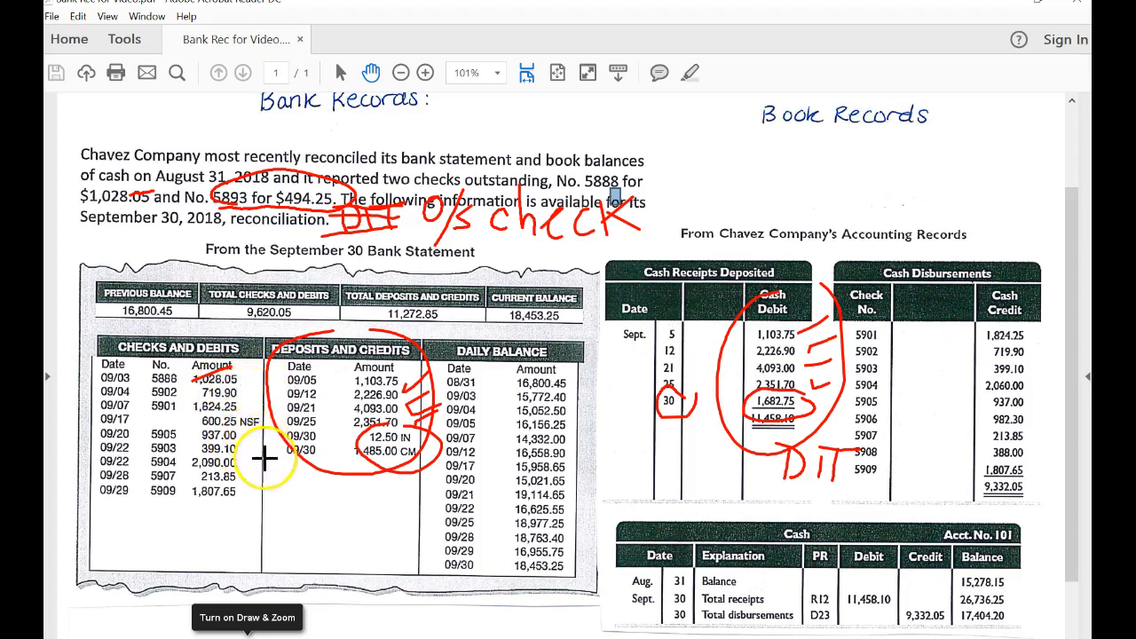
Tick off checks 5902 and 5901 in both the bank statement's checks and the books' cash disbursements.
left_click_drag(239, 389, 267, 374)
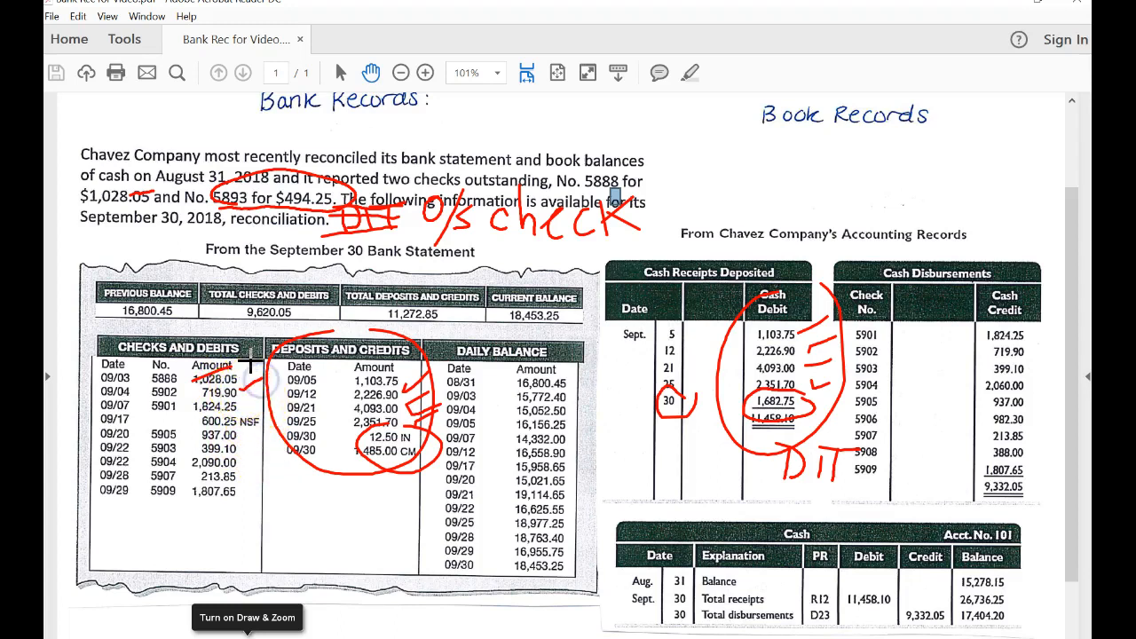
left_click_drag(1031, 360, 1059, 346)
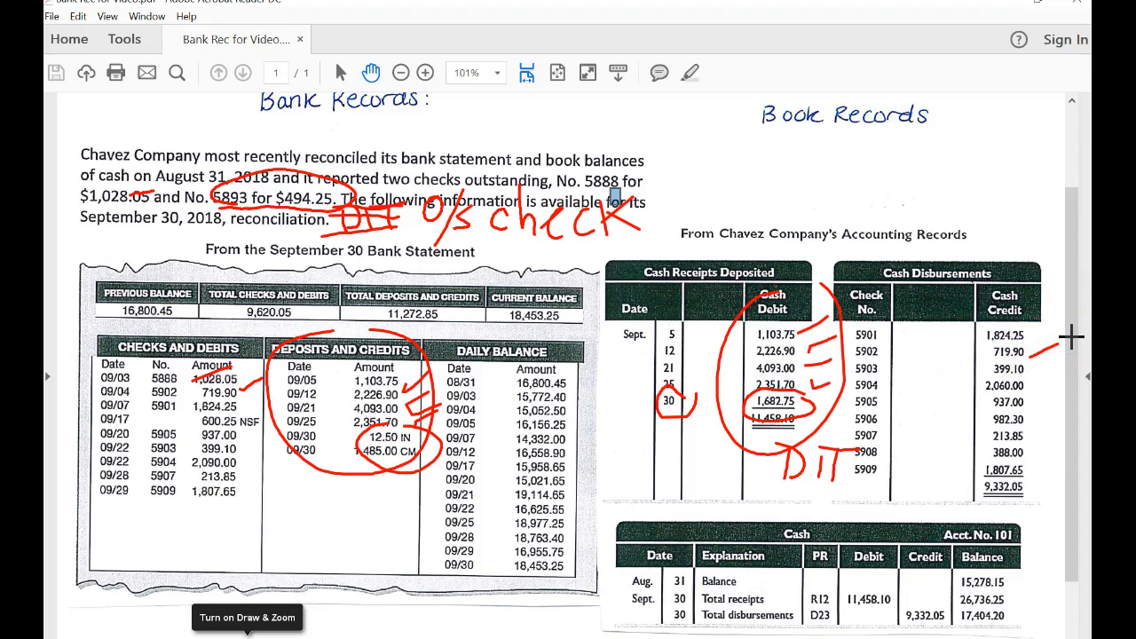
left_click_drag(245, 396, 267, 391)
left_click_drag(1030, 331, 1056, 317)
Mark the unmatched items: the $494.25 check, the 1,682.75 receipt, and the 12.50 and 1,485.00 bank credits.
left_click(311, 221)
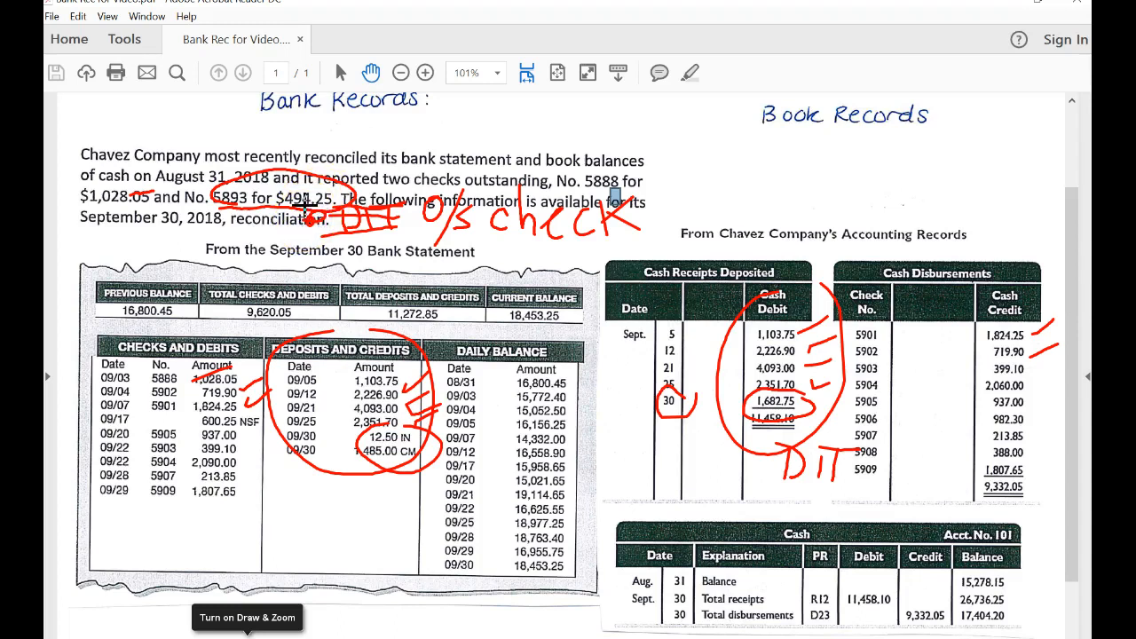
left_click(818, 401)
mouse_move(398, 459)
left_mouse_down()
mouse_move(386, 418)
mouse_move(417, 422)
left_mouse_up()
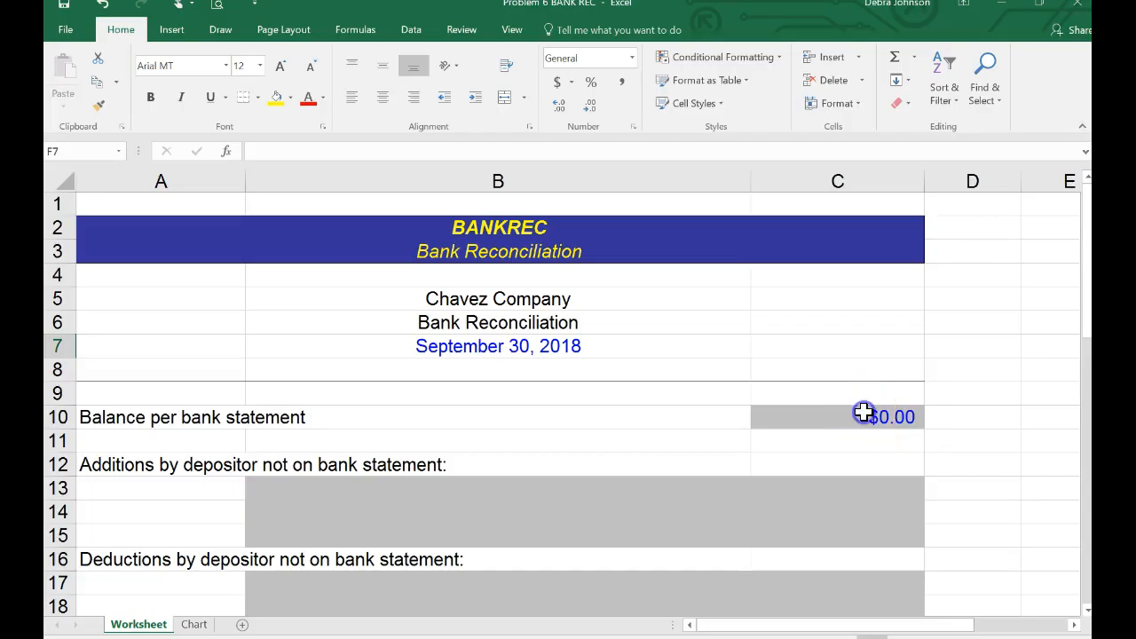
In the Excel bank reconciliation worksheet, enter 18453.25 as the balance per bank statement in C10.
left_click(864, 413)
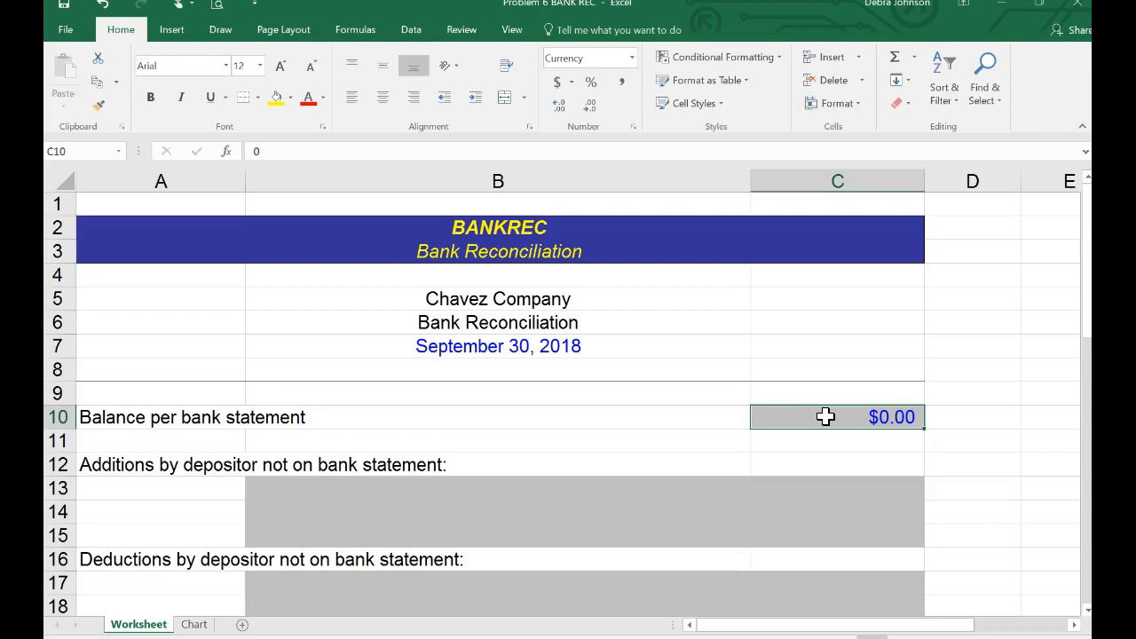
type("1")
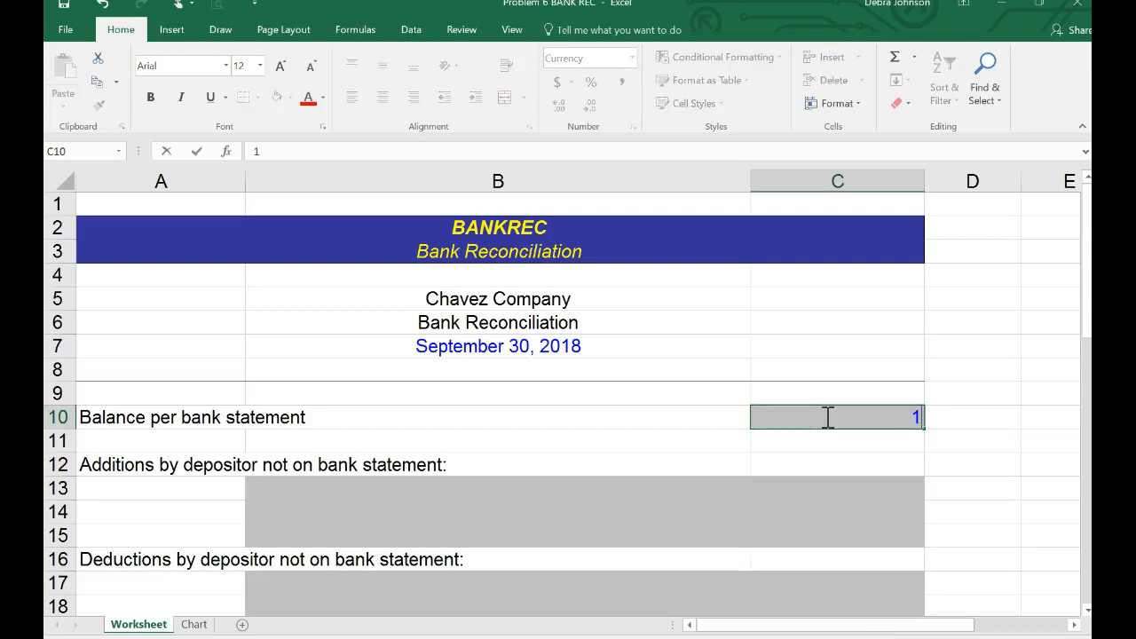
type("8,453.25")
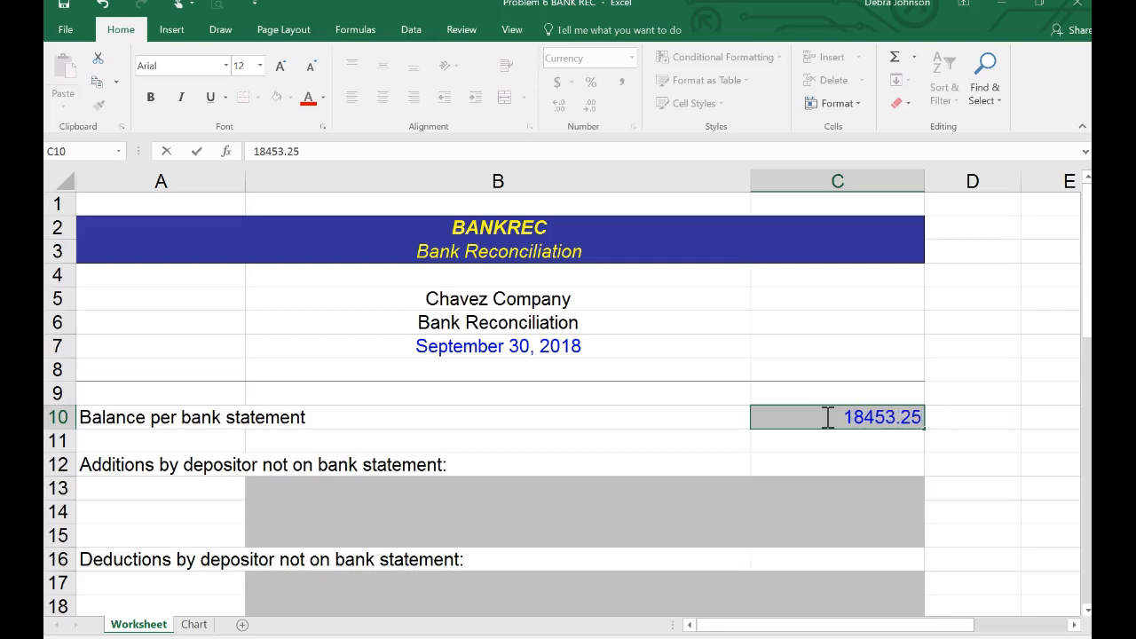
key("Return")
Enter 17404.20 as the balance per books in C28.
key("Return")
key("Return")
key("Return")
key("Return")
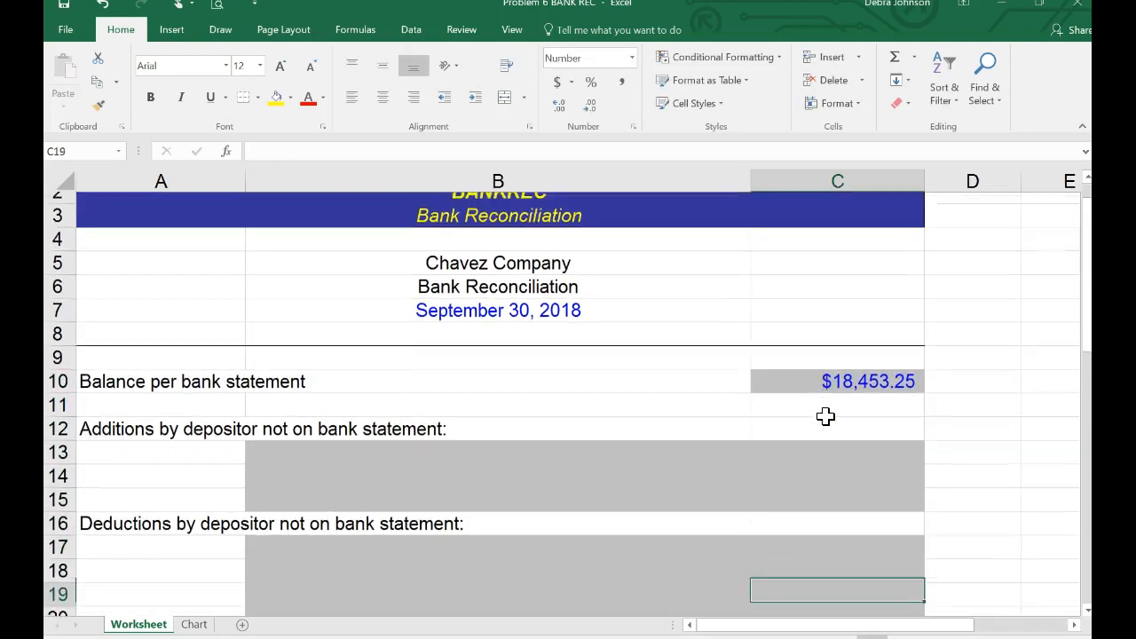
key("Return")
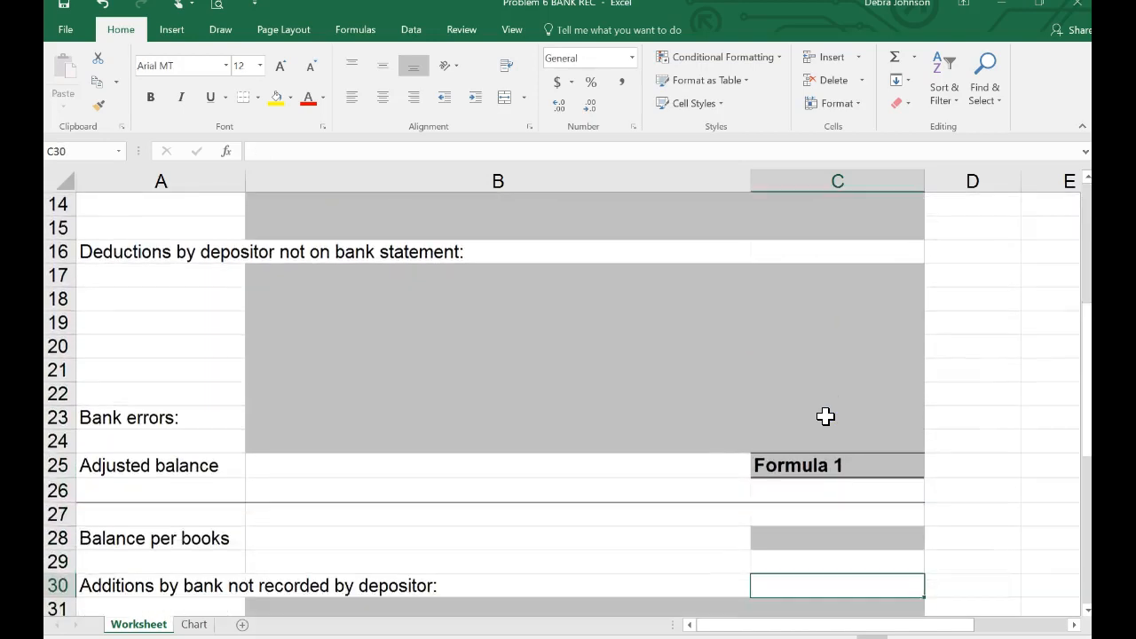
key("Up")
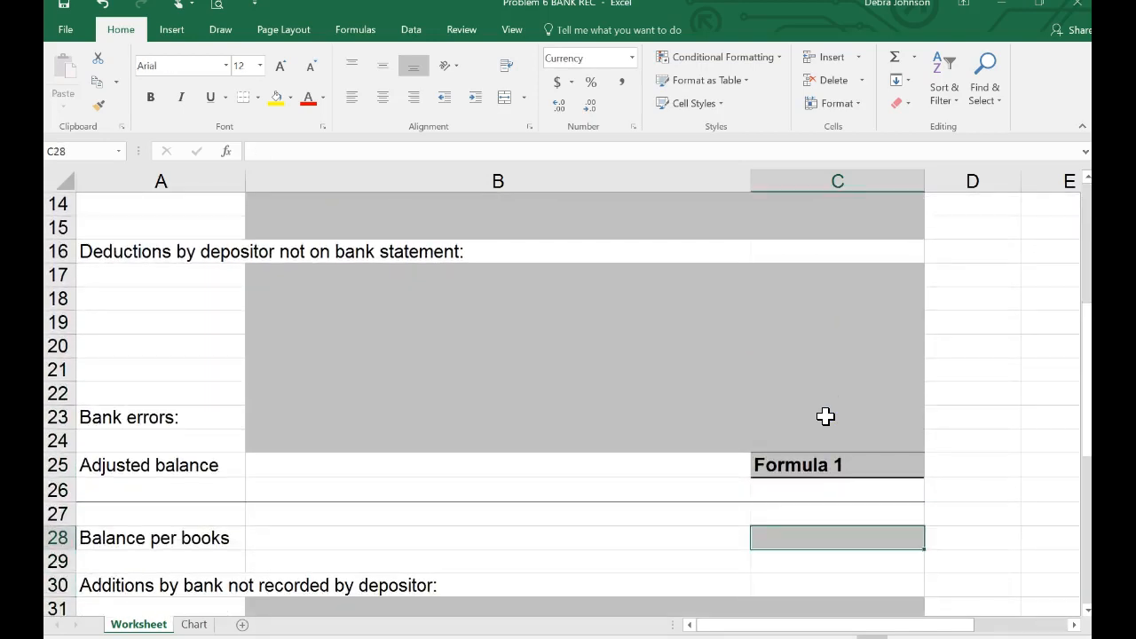
type("17")
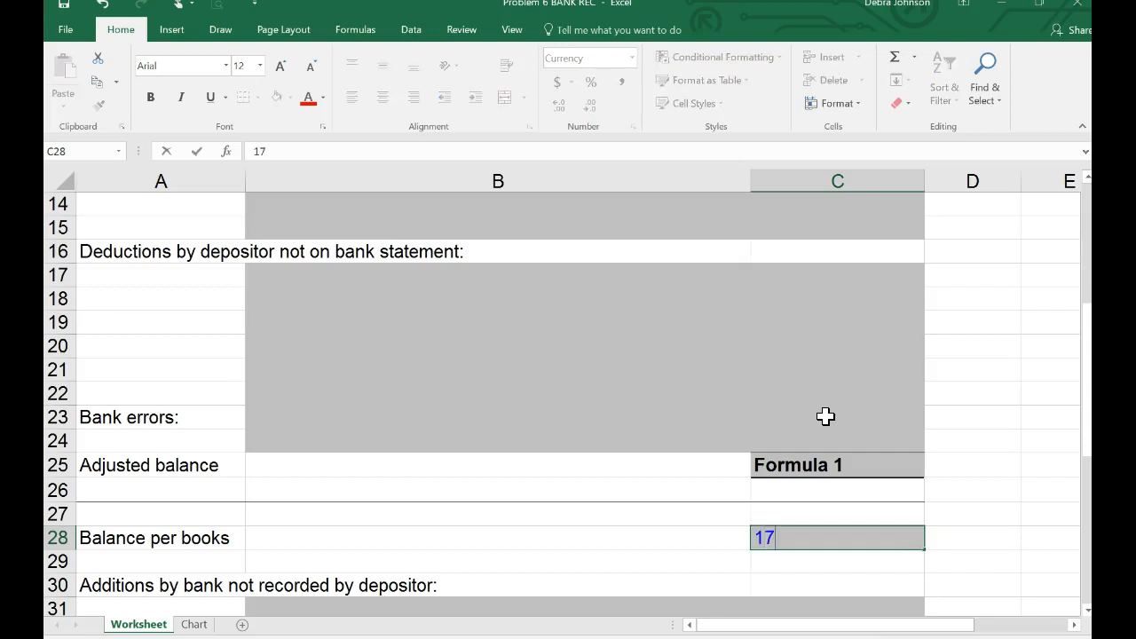
type(",404.20")
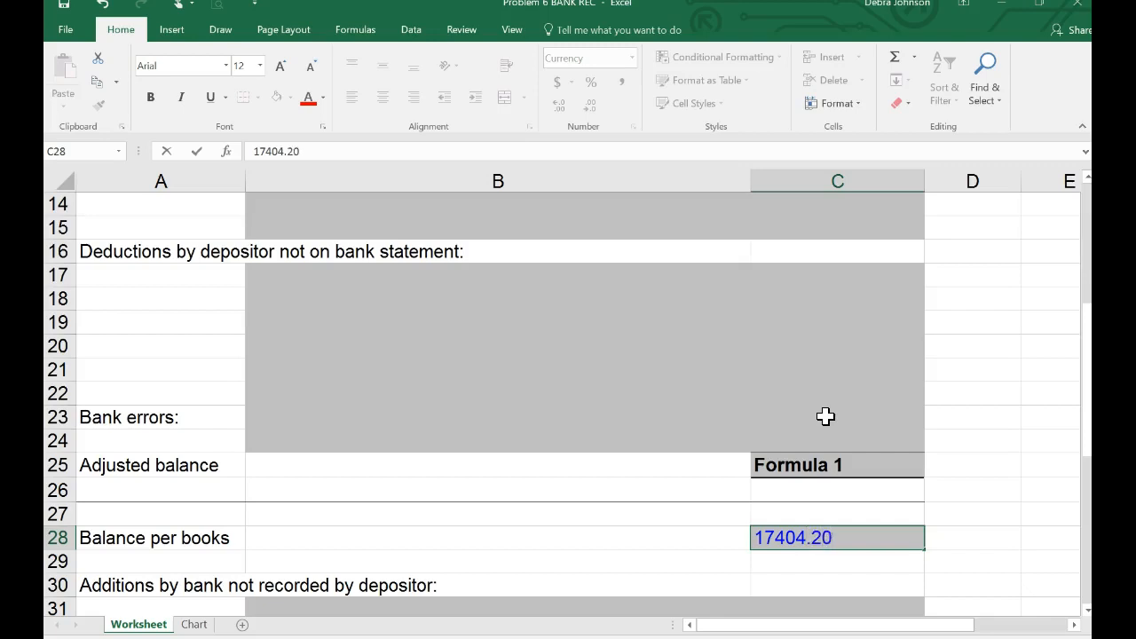
key("Return")
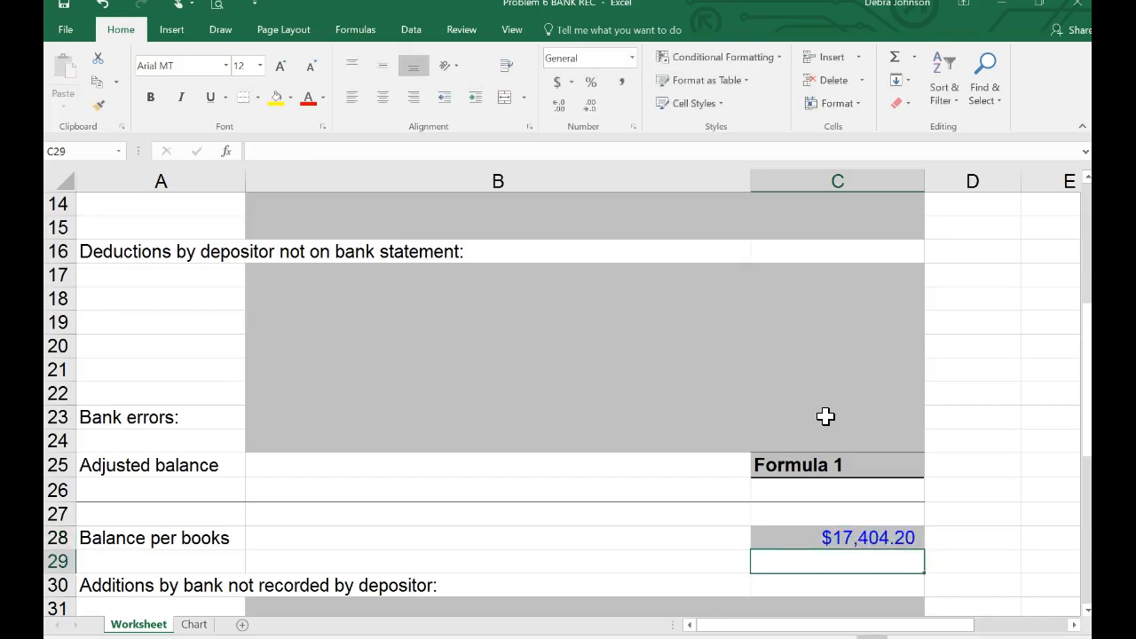
scroll(830, 322, "up", 4)
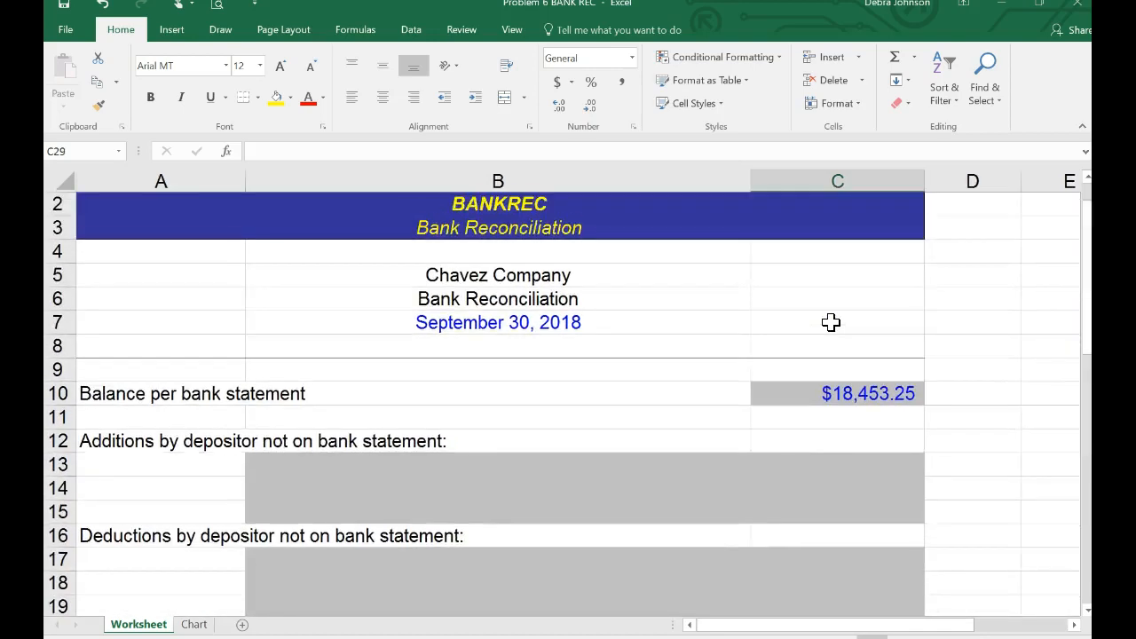
scroll(830, 322, "down", 1)
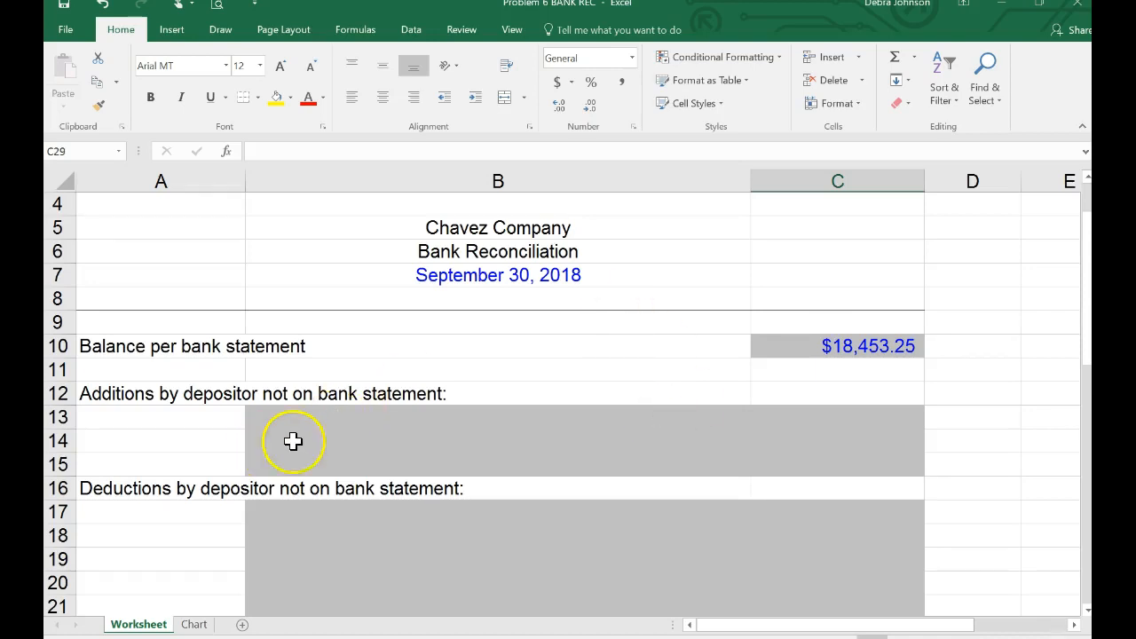
scroll(344, 445, "down", 1)
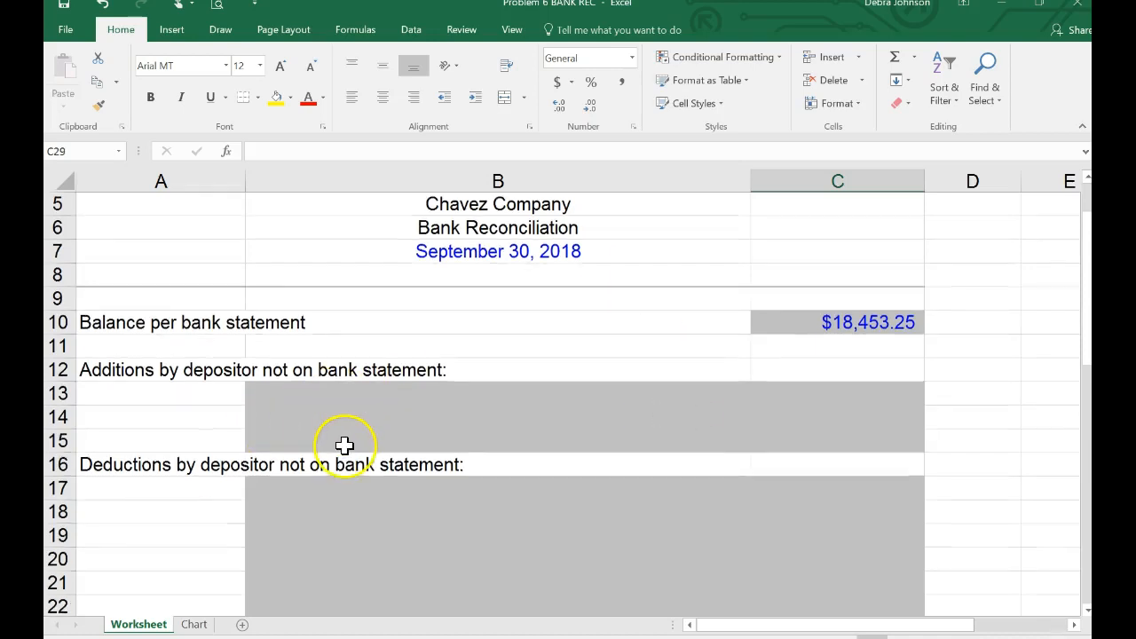
Enter "#5893 Outstanding Check From 8/31" in B17 under the deductions by depositor not on the bank statement.
left_click(266, 492)
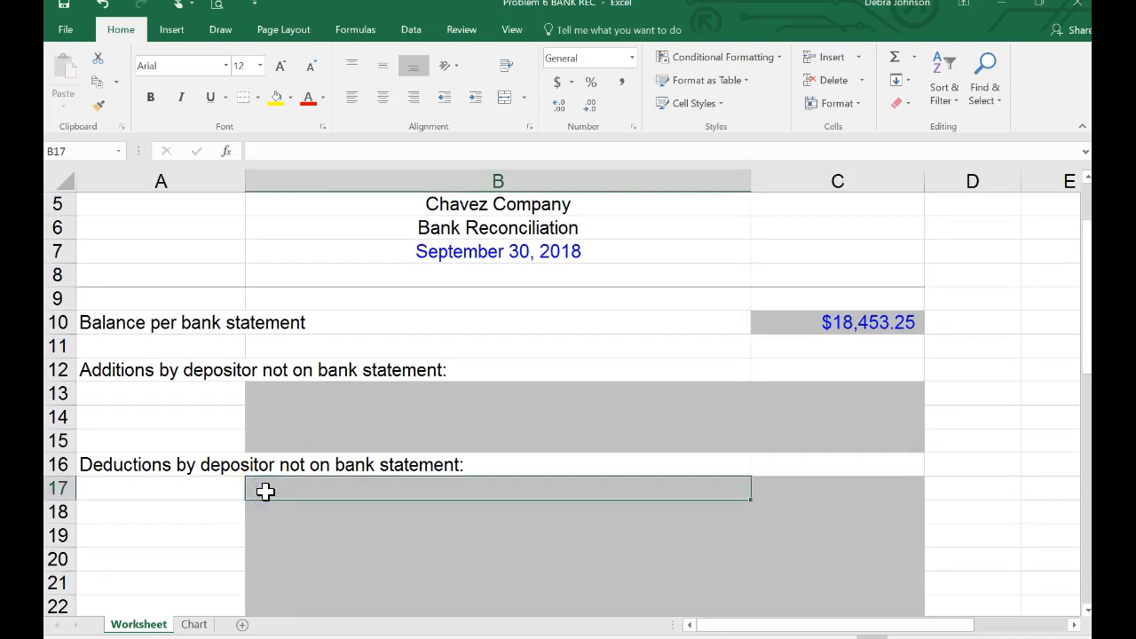
type("#")
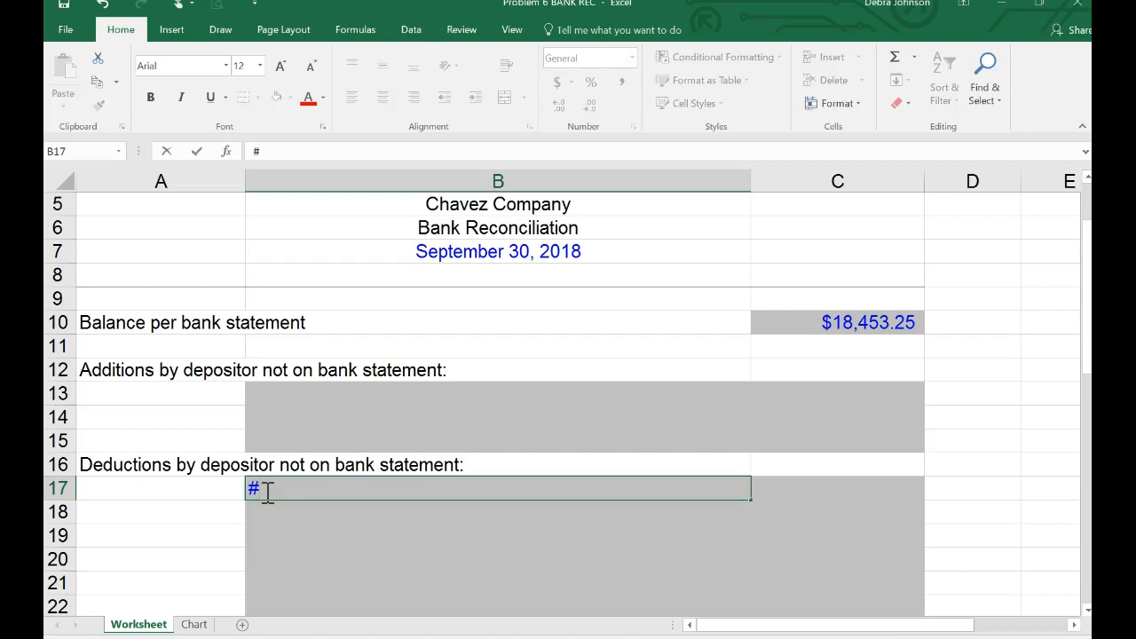
type("5893")
left_click(365, 503)
type("Outstandi")
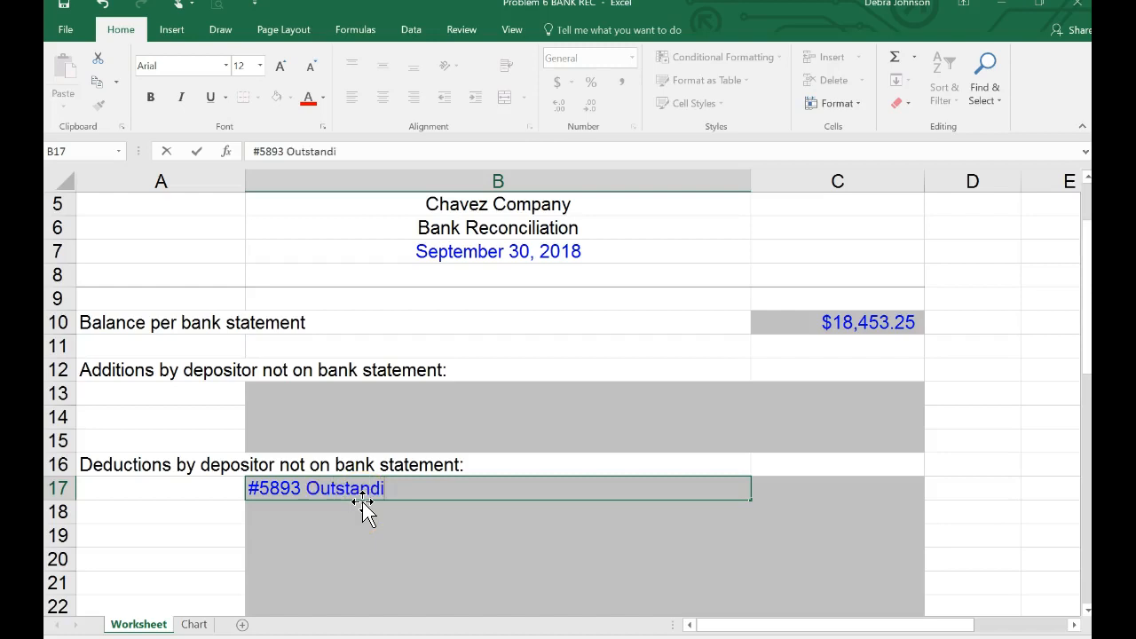
type("ng Check ")
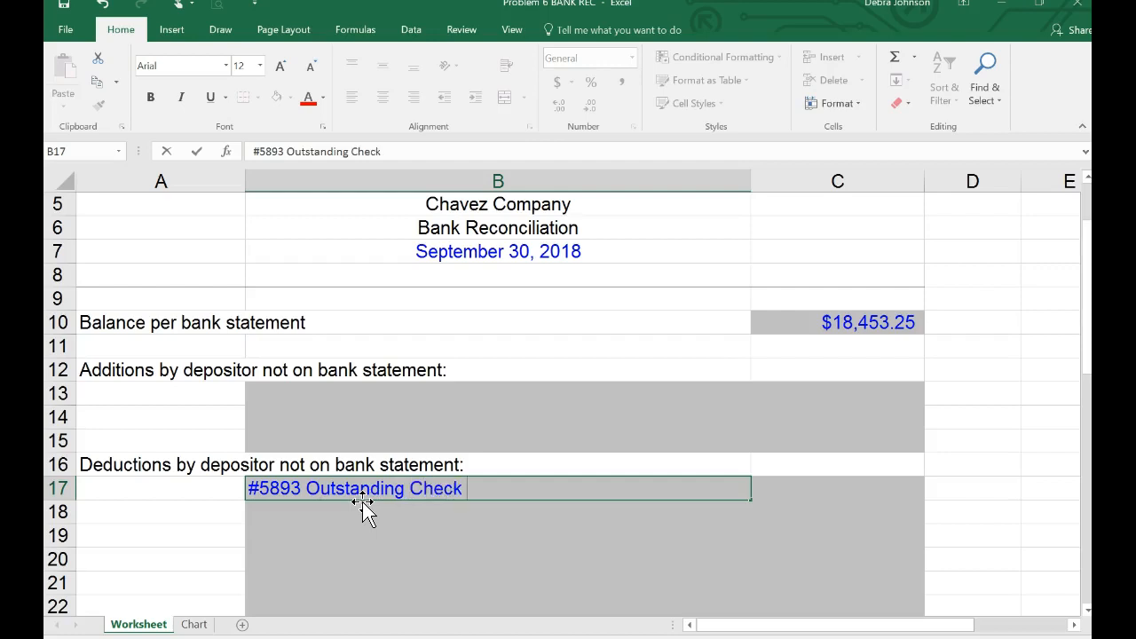
type("From 8/31")
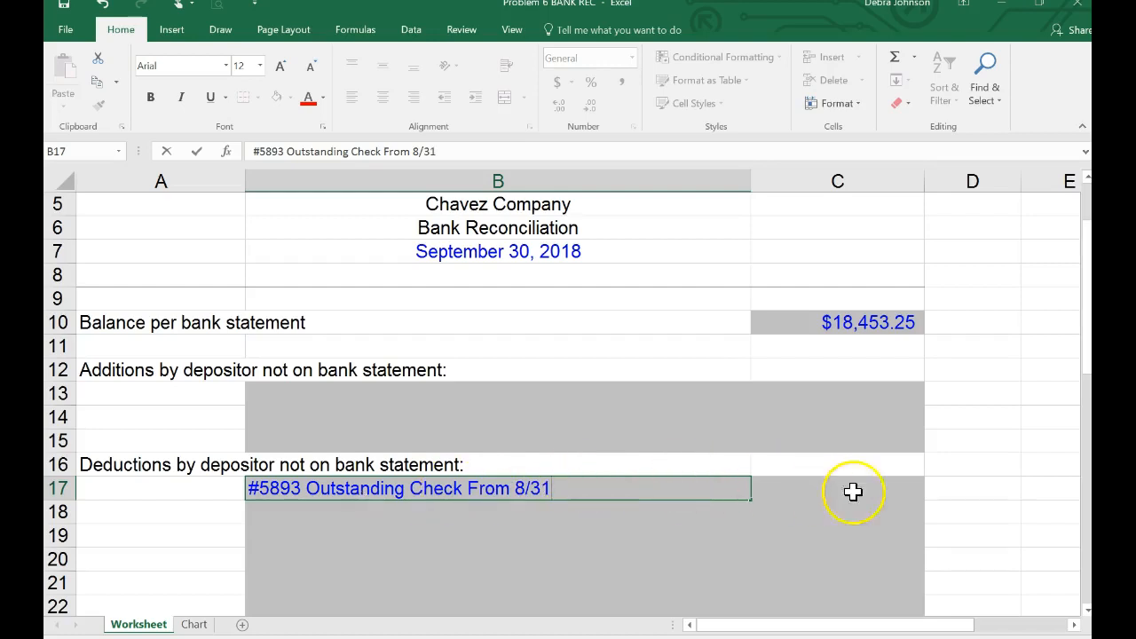
Enter -494.25 in C17 as the amount of outstanding check #5893.
left_click(877, 479)
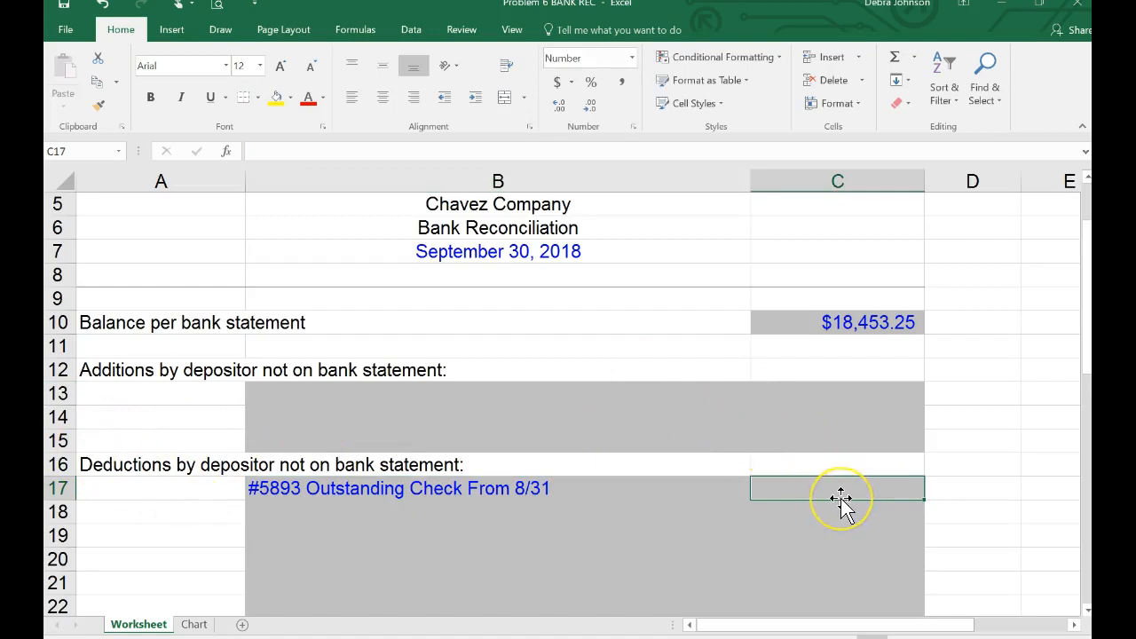
type("-")
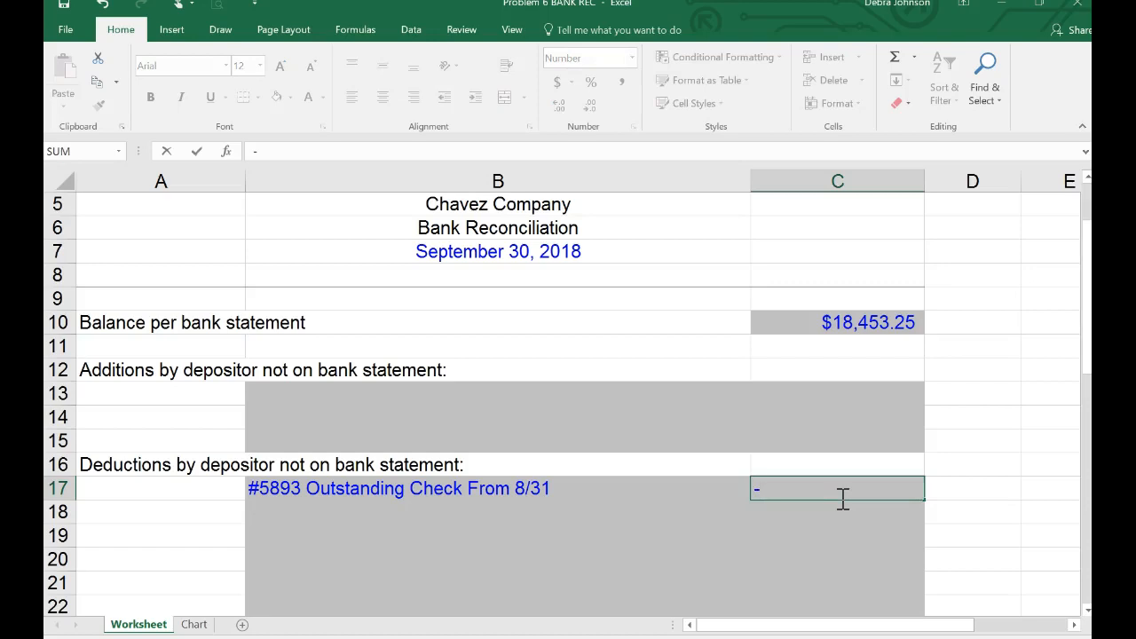
type("494.25")
key("ctrl+Return")
key("Return")
left_click(858, 507)
Replace the Formula 1 placeholder in C25 with a SUM of C10:C24 for the bank-side adjusted balance.
scroll(858, 507, "down", 2)
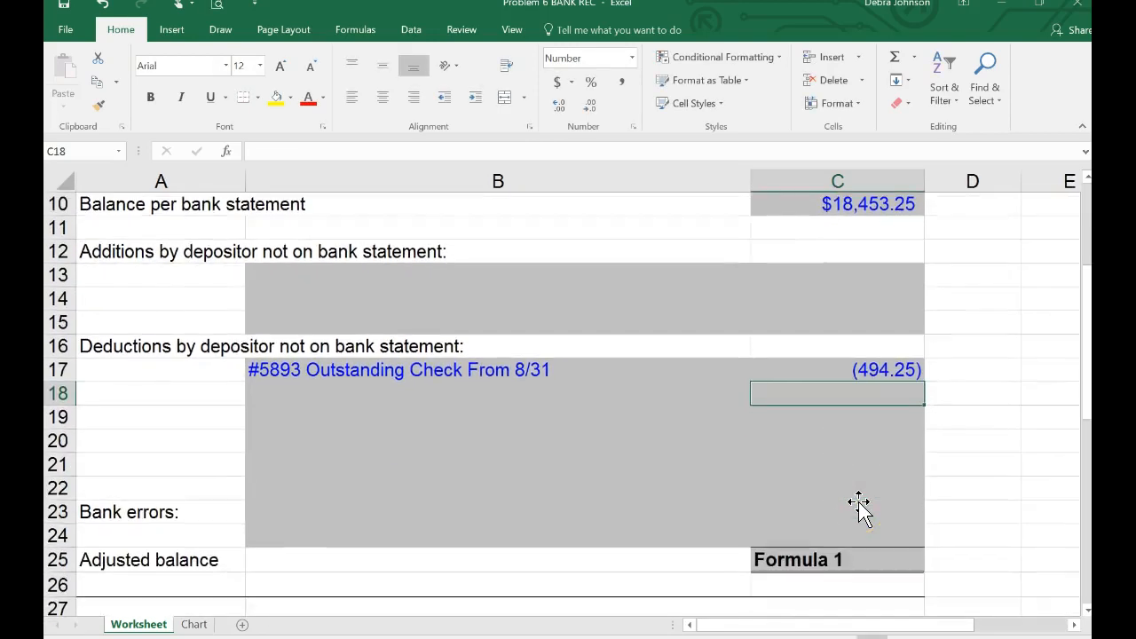
left_click(814, 565)
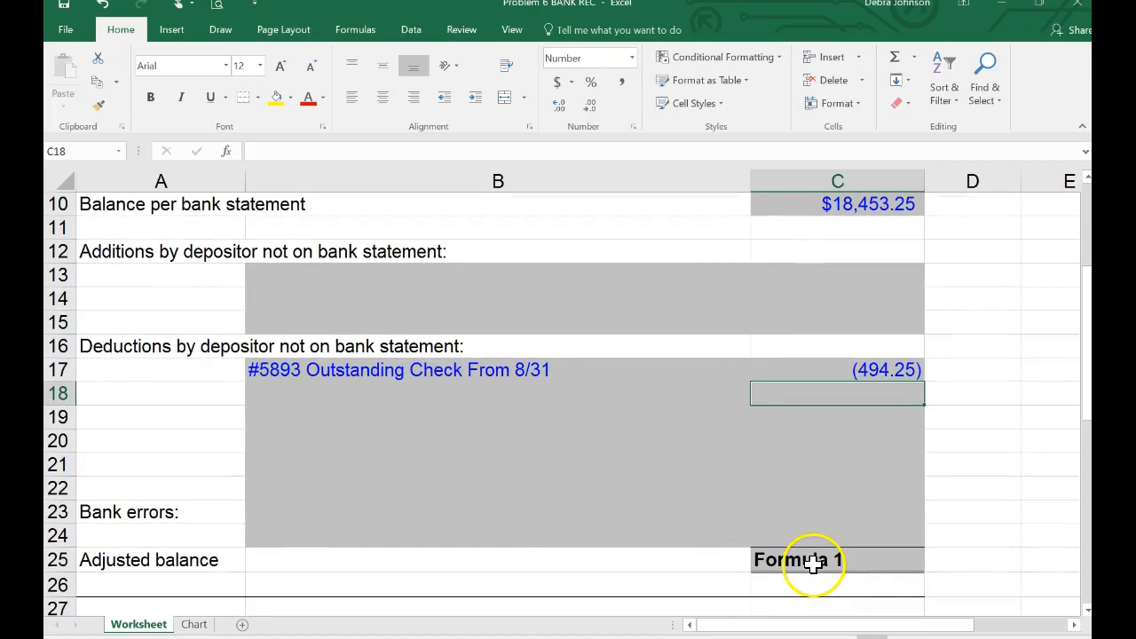
left_click(814, 565)
type("=sum(")
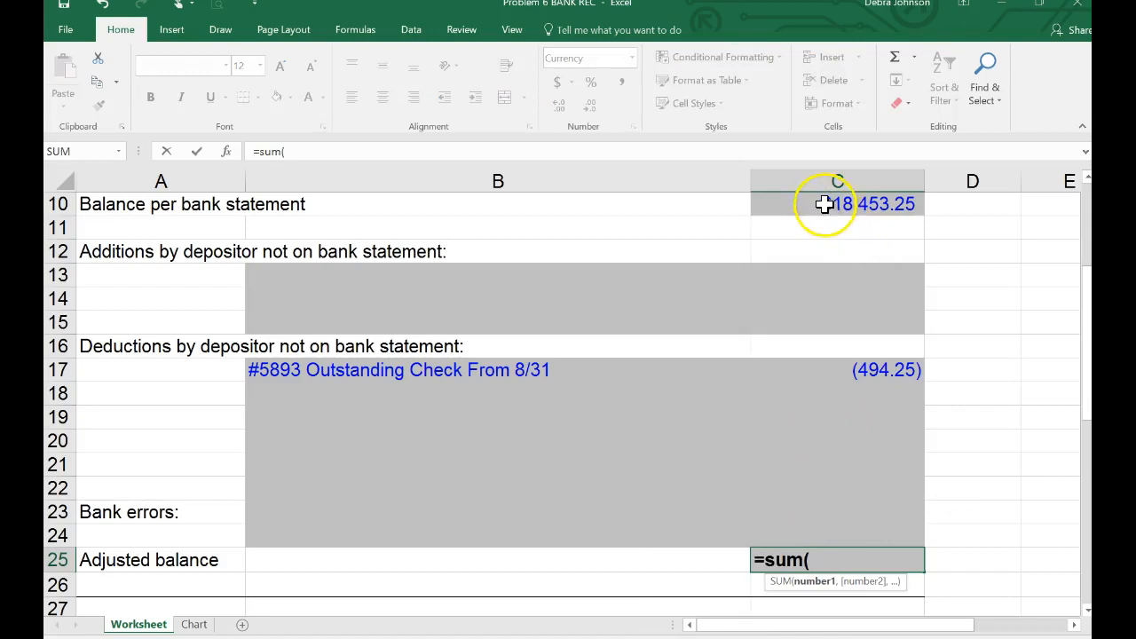
left_click_drag(831, 209, 785, 533)
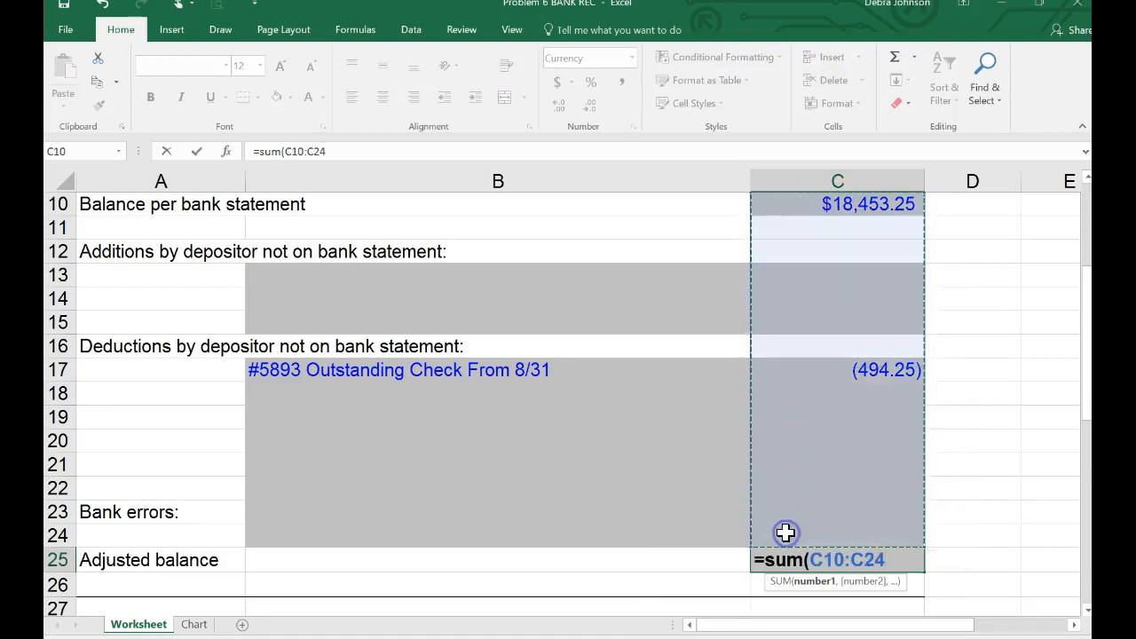
key("Return")
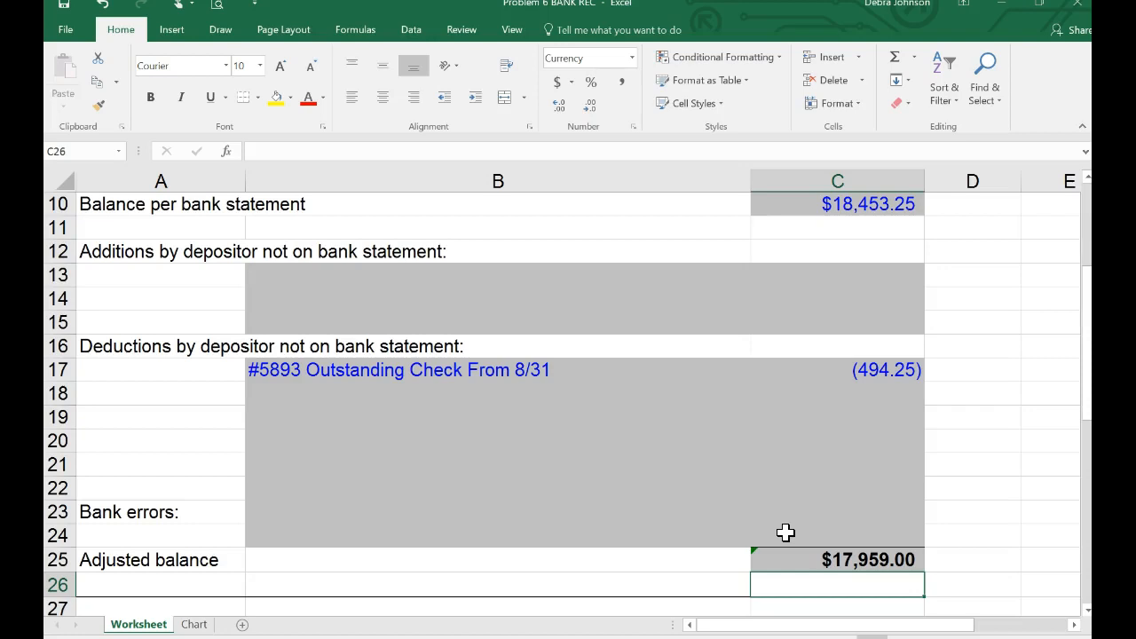
Record "9/30 Deposit In Transit" in B13 with the amount 1682.75 in C13.
left_click(270, 277)
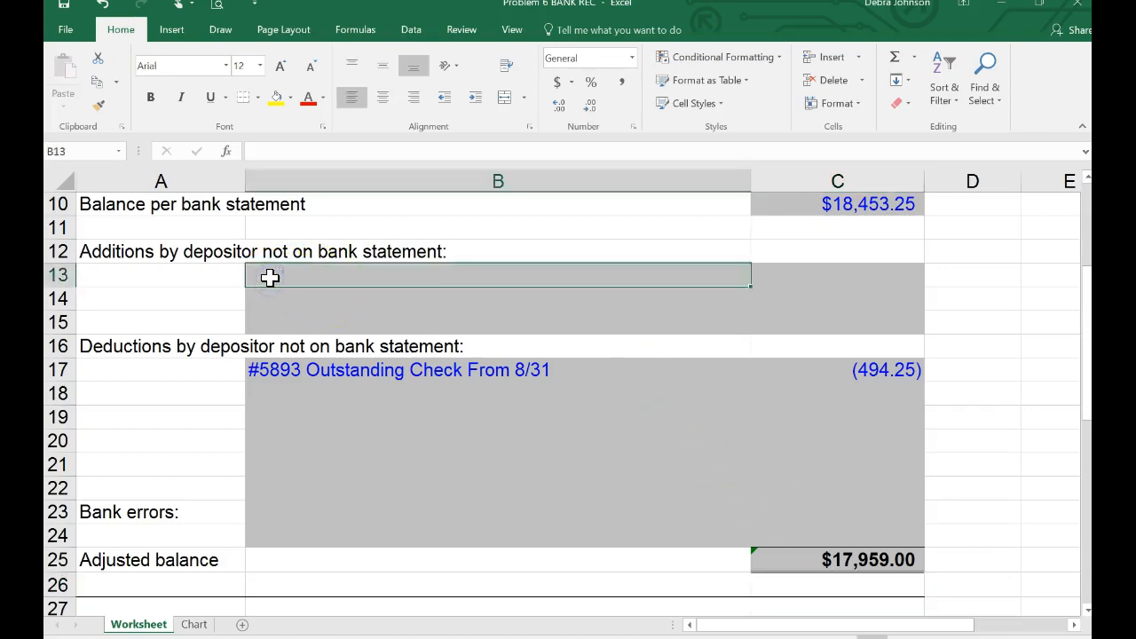
type("9/30")
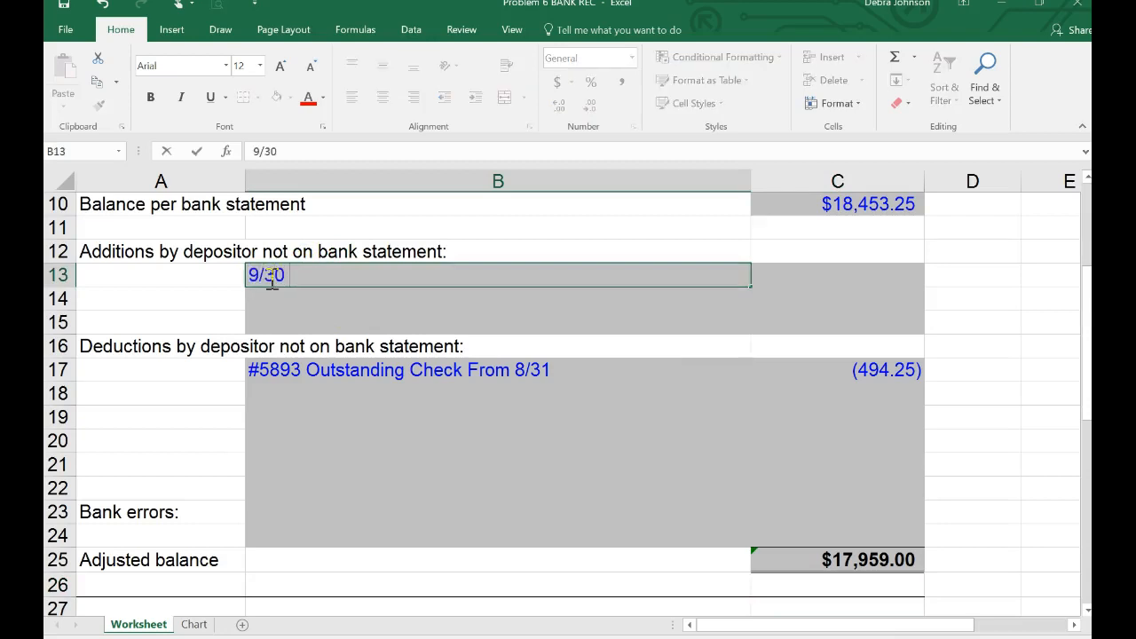
type(" Deposit I")
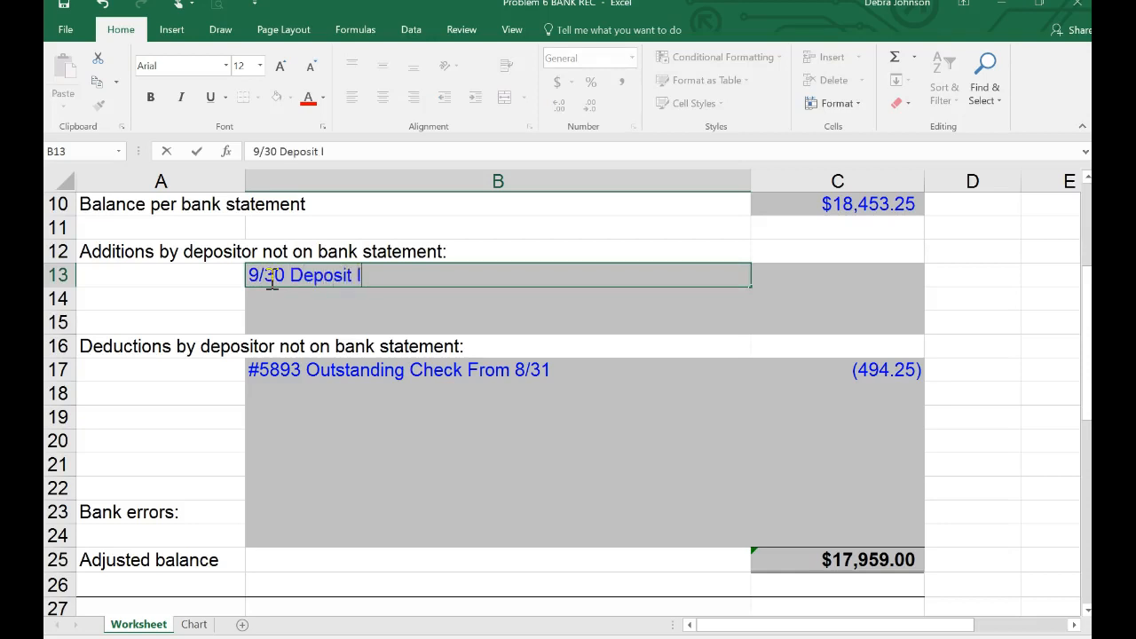
type("n Transit")
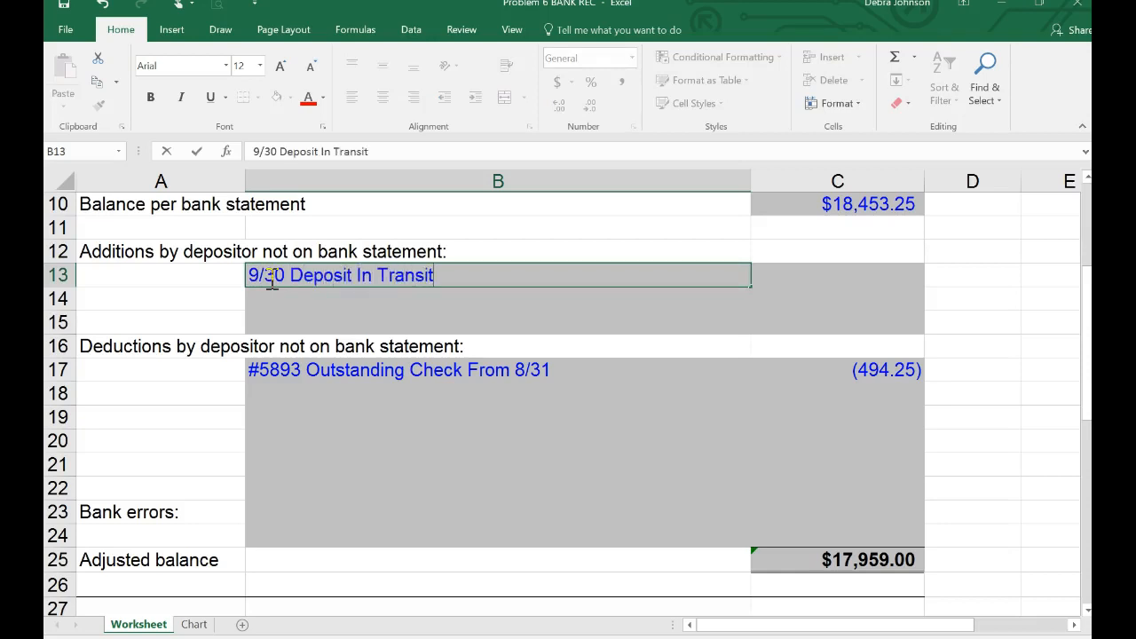
left_click(855, 287)
type("1682")
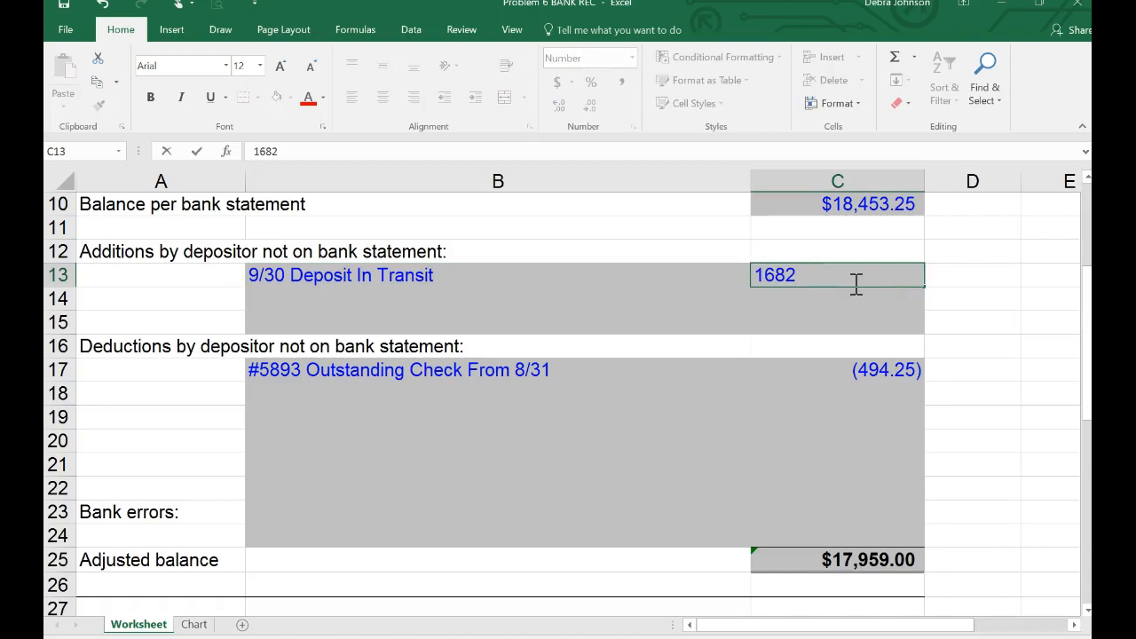
type(".75")
Enter 1485.00 in C31 under the additions by bank not recorded by depositor.
scroll(660, 394, "down", 5)
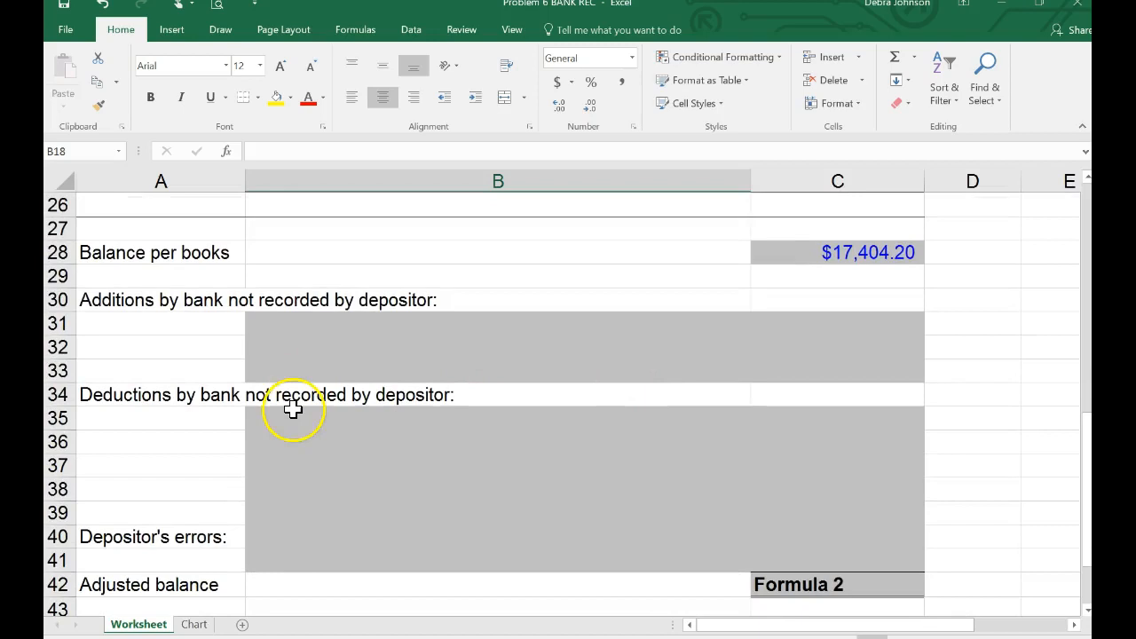
left_click(263, 423)
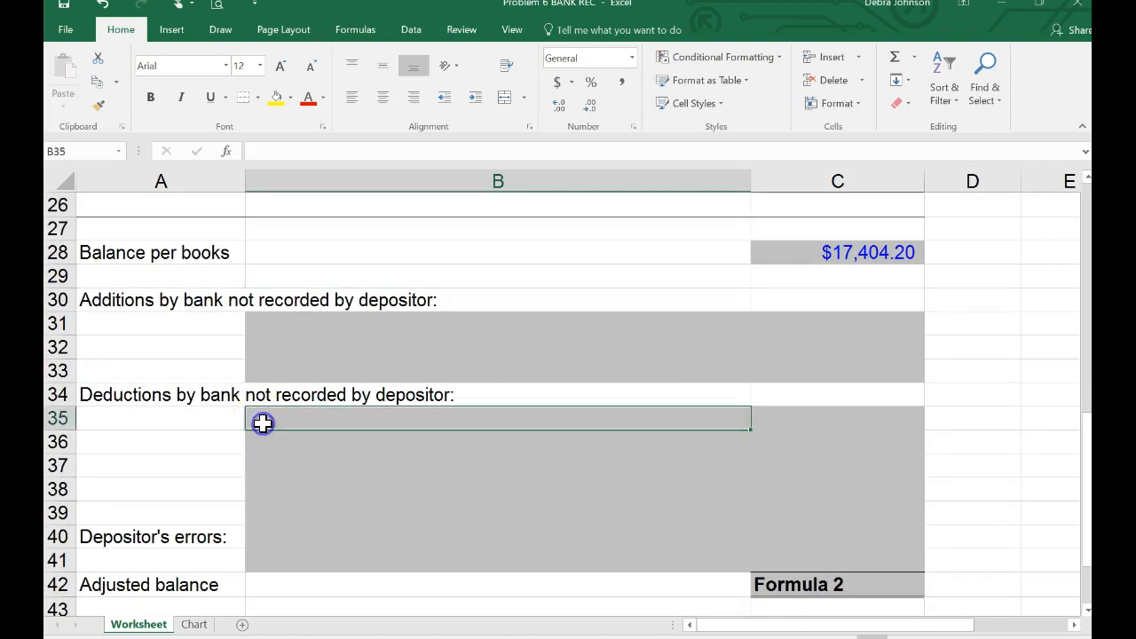
left_click(280, 322)
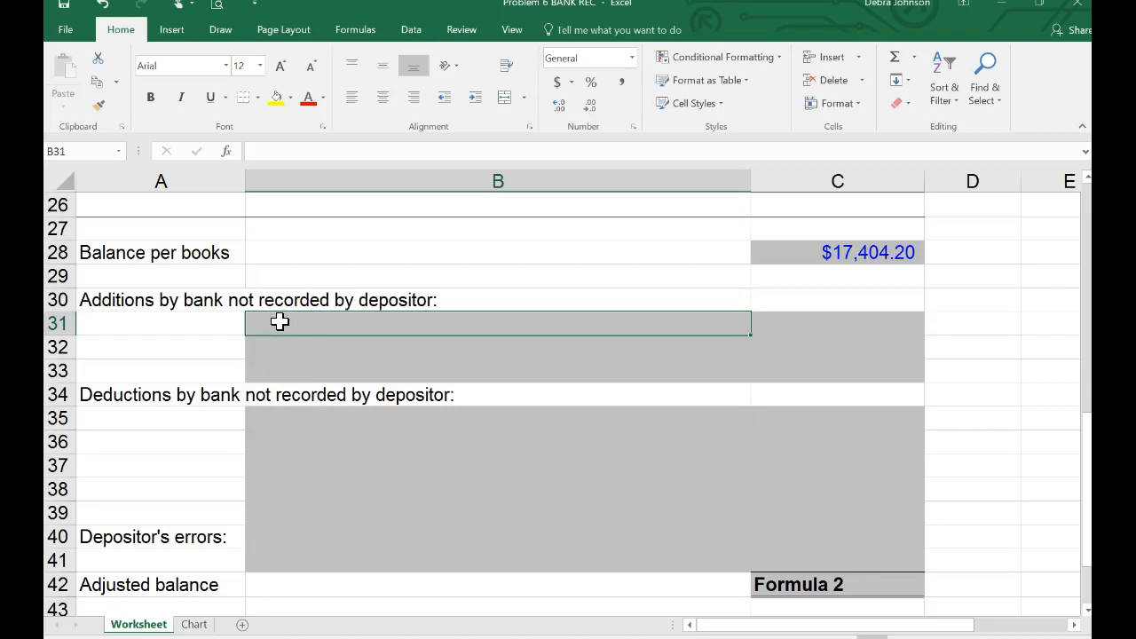
left_click(834, 328)
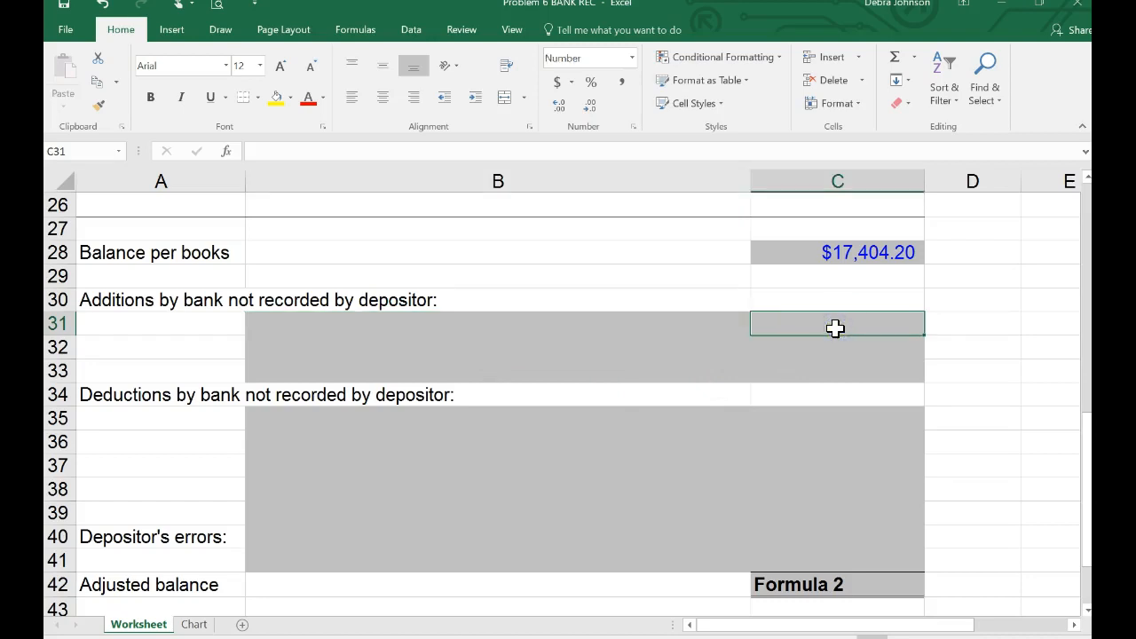
type("1485")
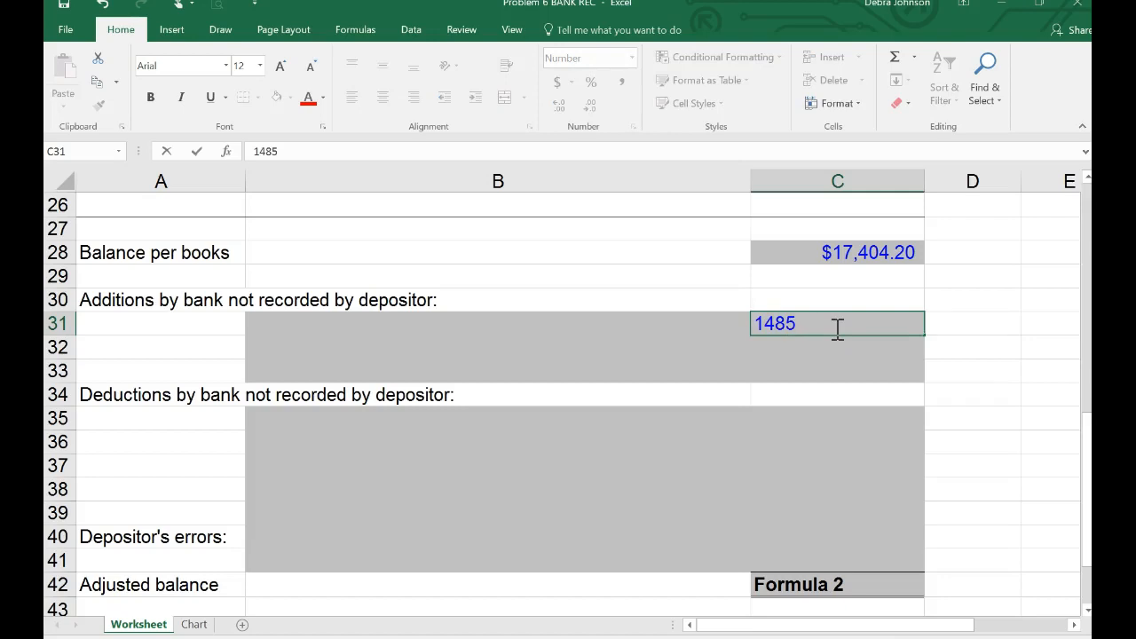
type(".00")
Describe the 1,485.00 addition in B31 as "Note Collected by less a $15 Fee".
left_click(280, 325)
type("No")
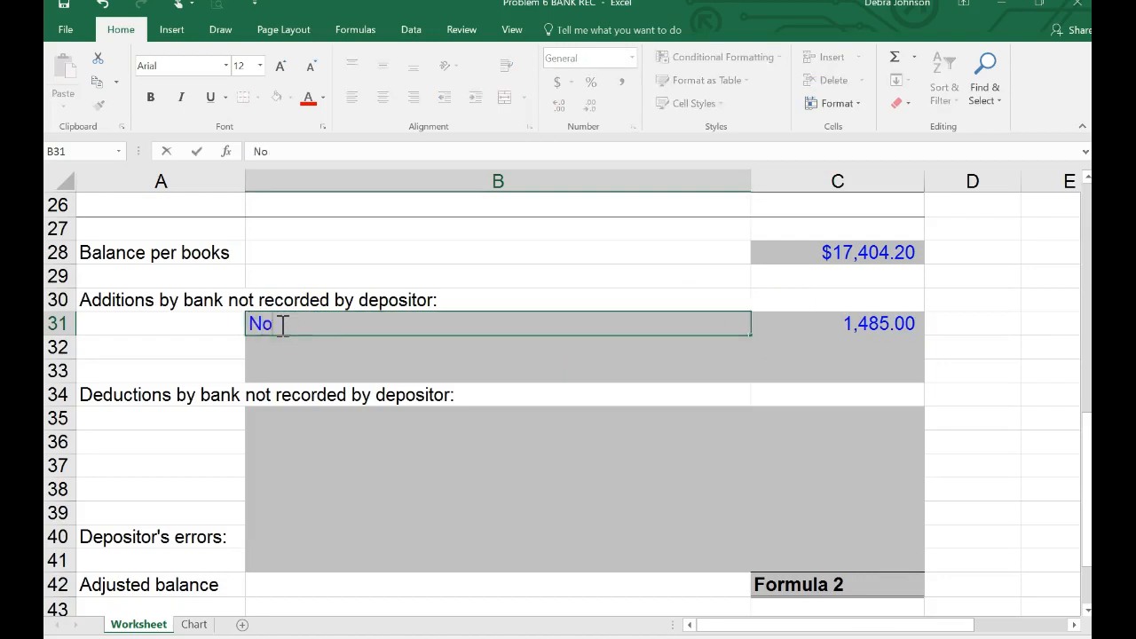
type("te Colle")
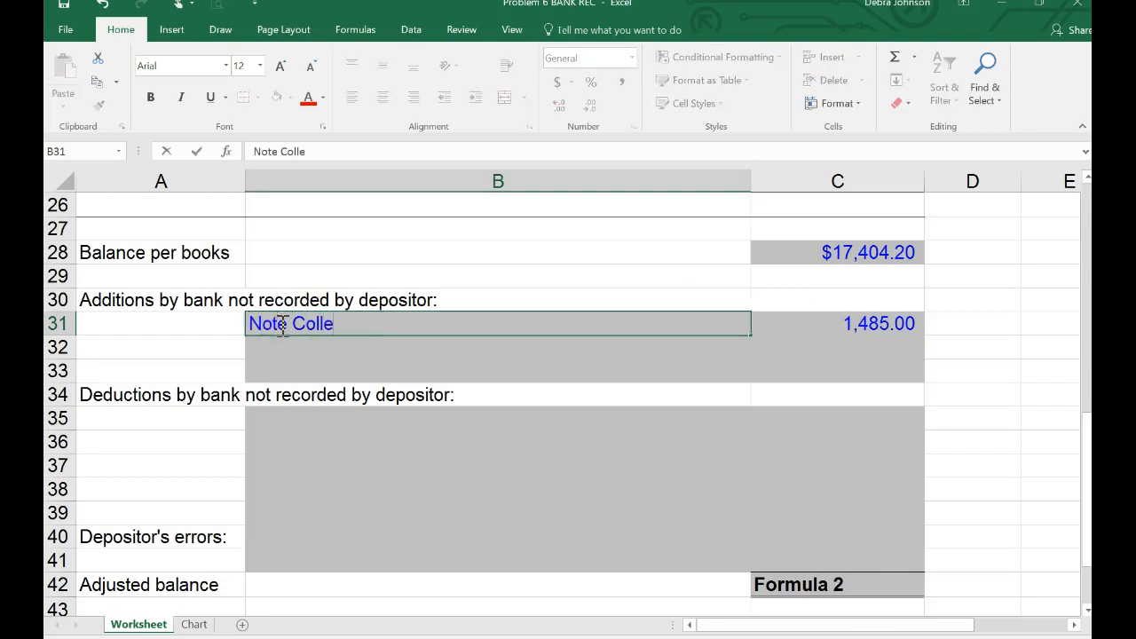
type("cted by ")
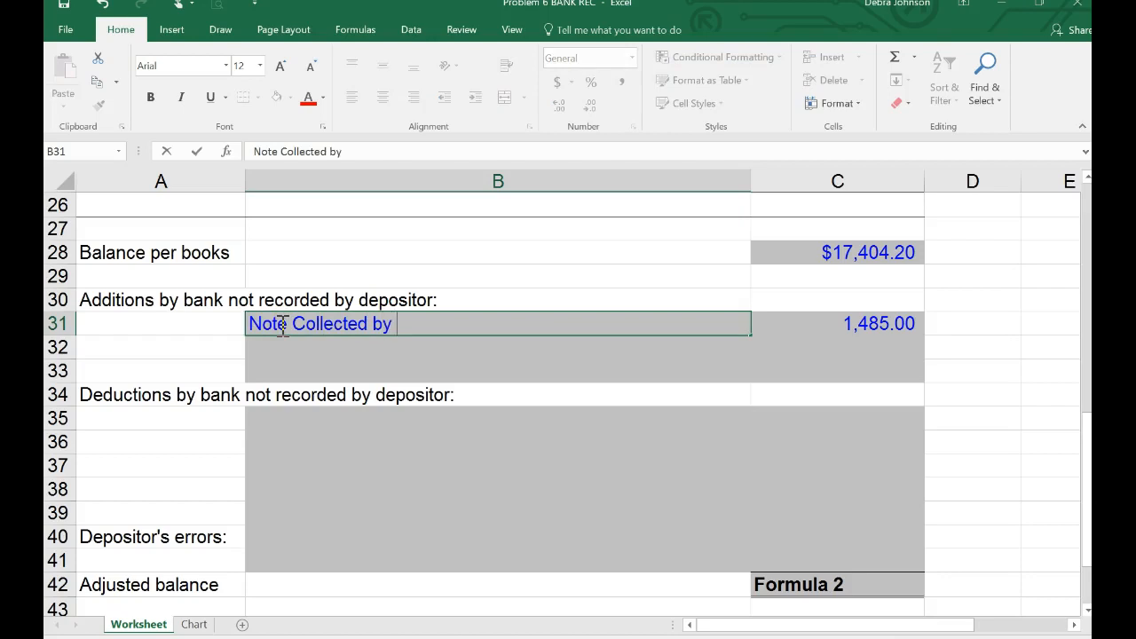
type("less a $15")
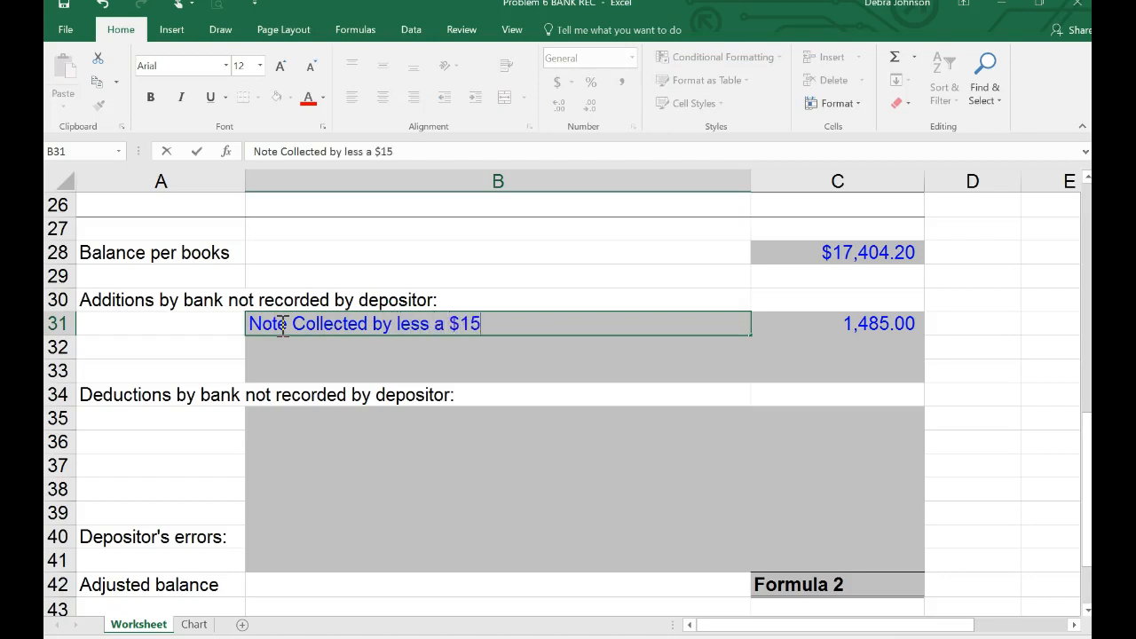
type(" Fee")
key("Return")
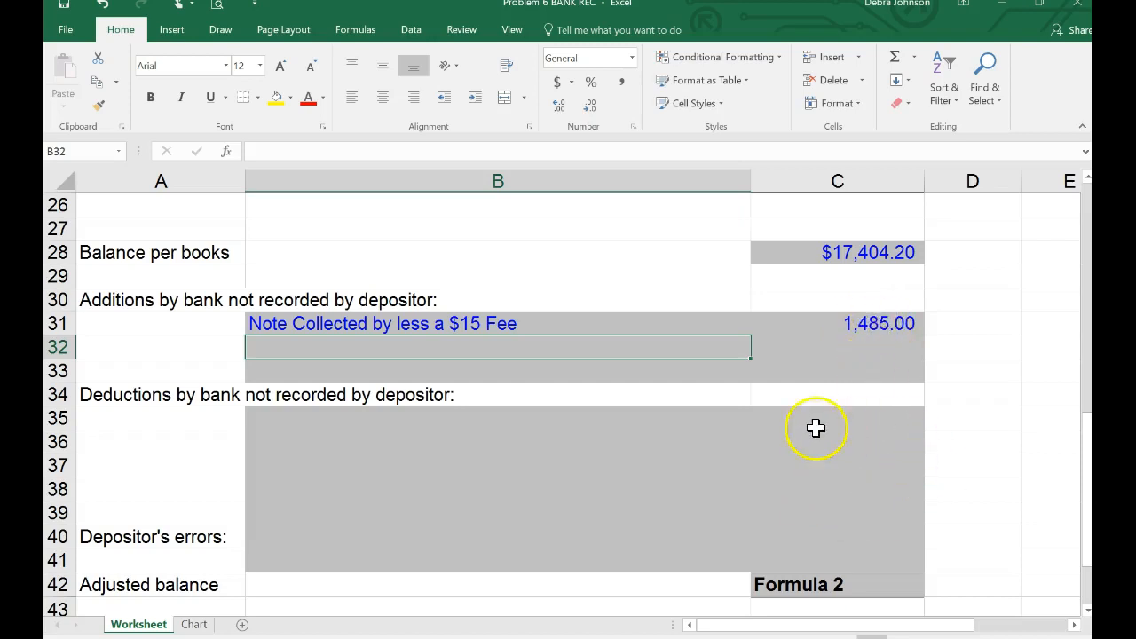
Add a second bank addition in row 32, with 12.50 in C32 and "Interest Earned" in B32.
left_click(866, 326)
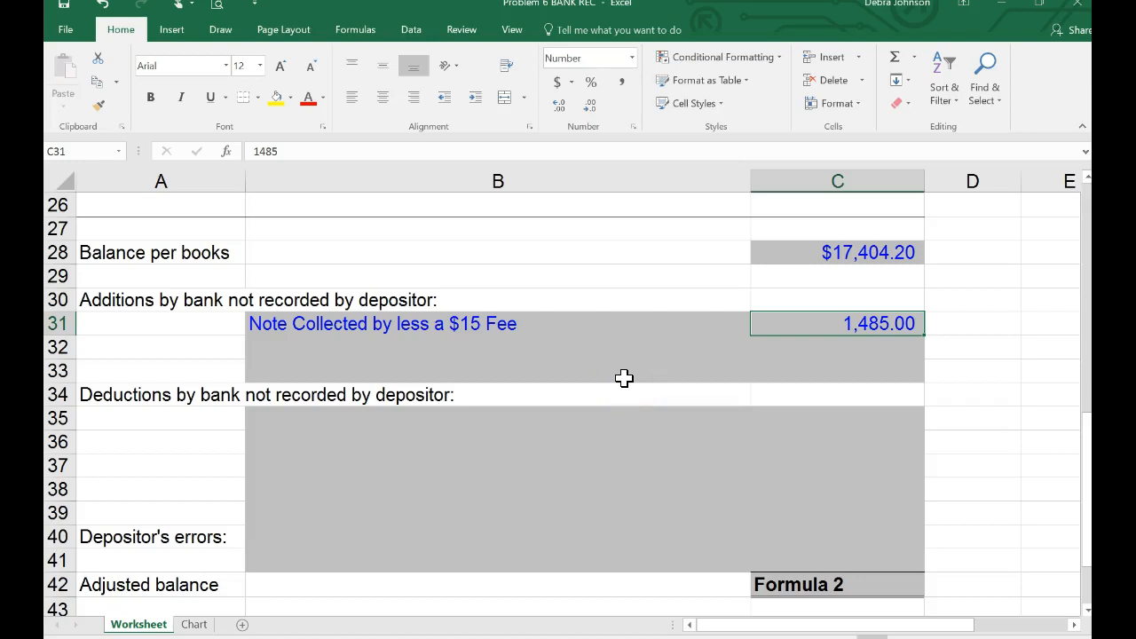
left_click(846, 347)
type("12.50")
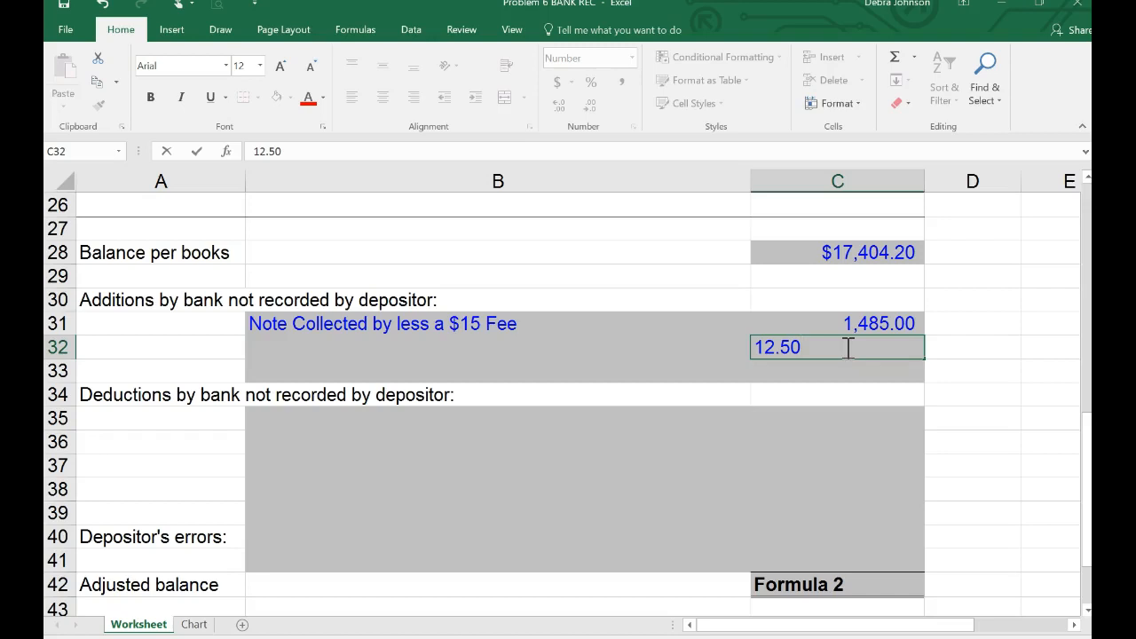
key("Return")
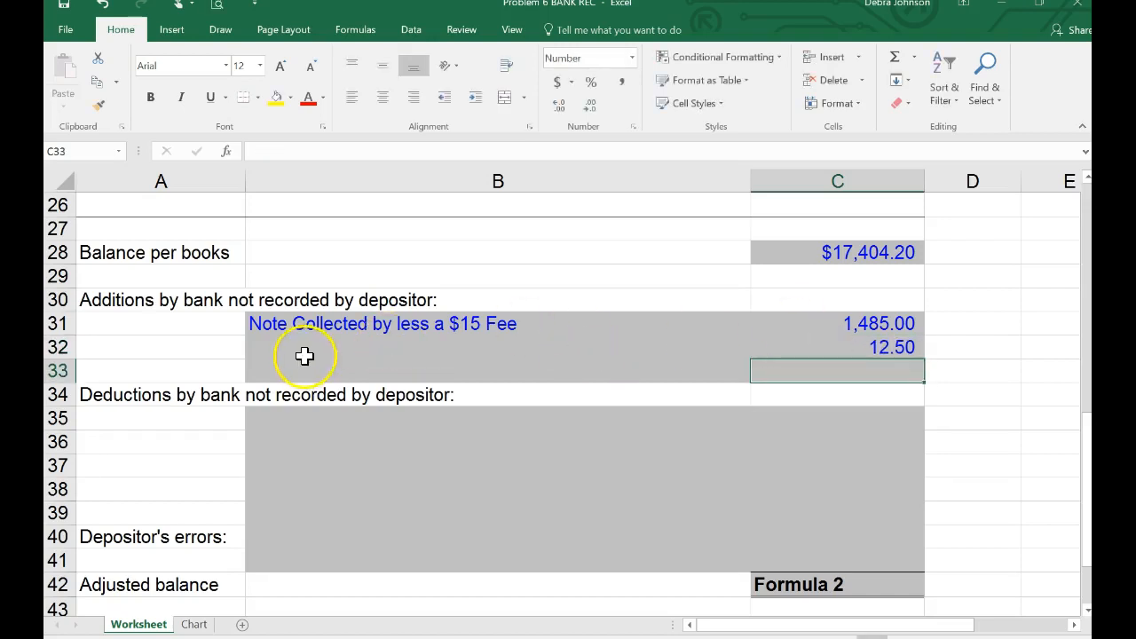
left_click(266, 347)
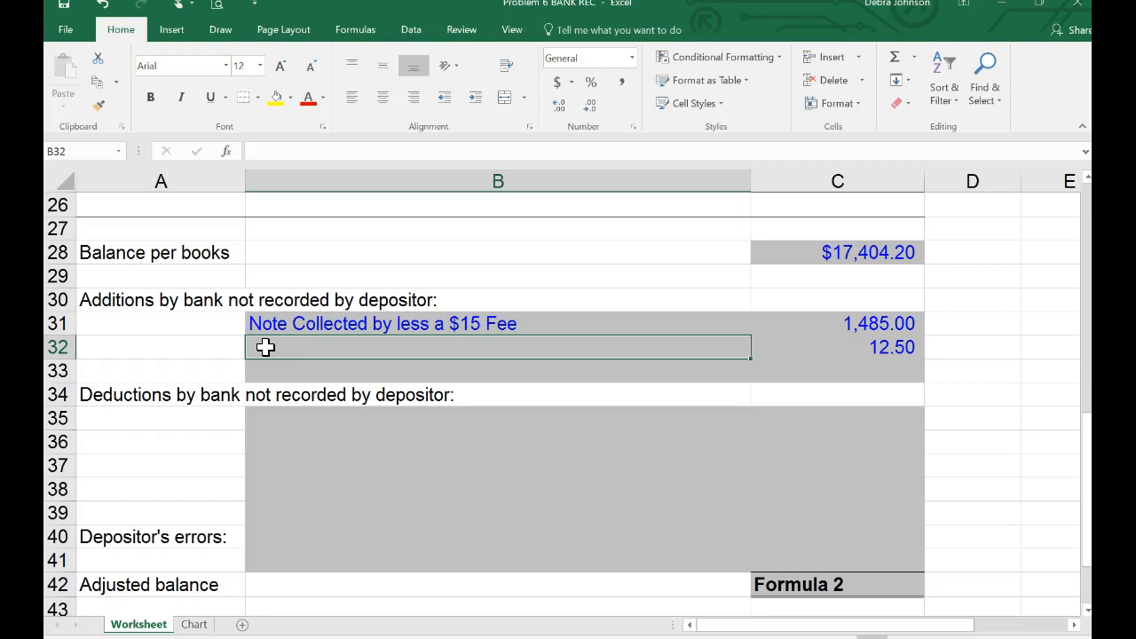
type("Intere")
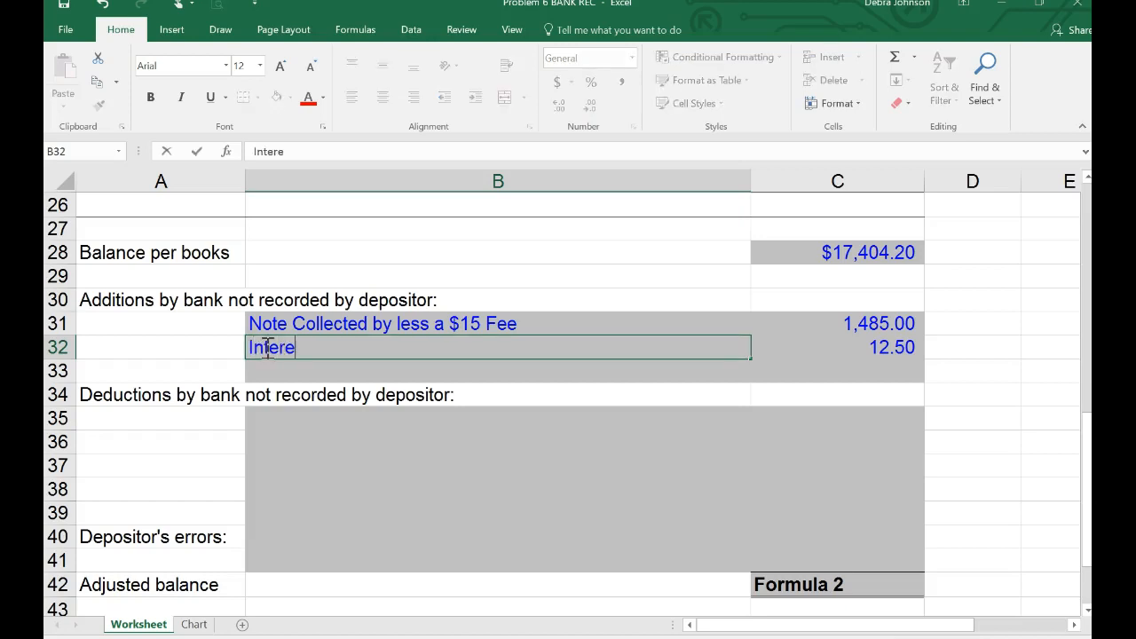
type("st Earned")
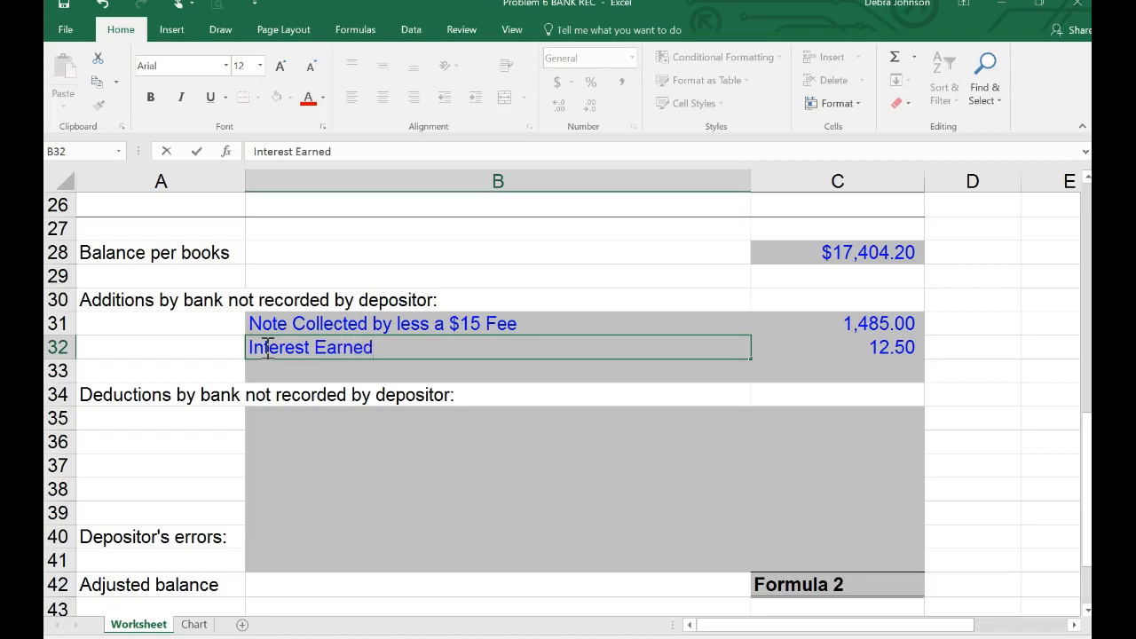
key("Return")
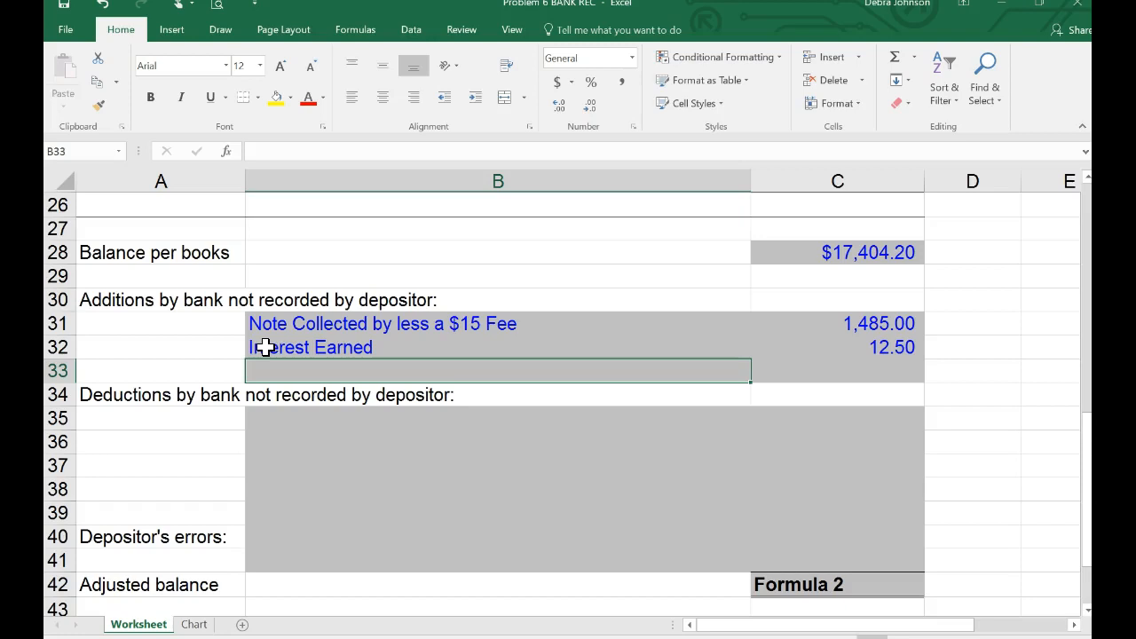
Replace the Formula 2 placeholder in C42 with a SUM of C28:C41 for the adjusted book balance.
left_click(813, 584)
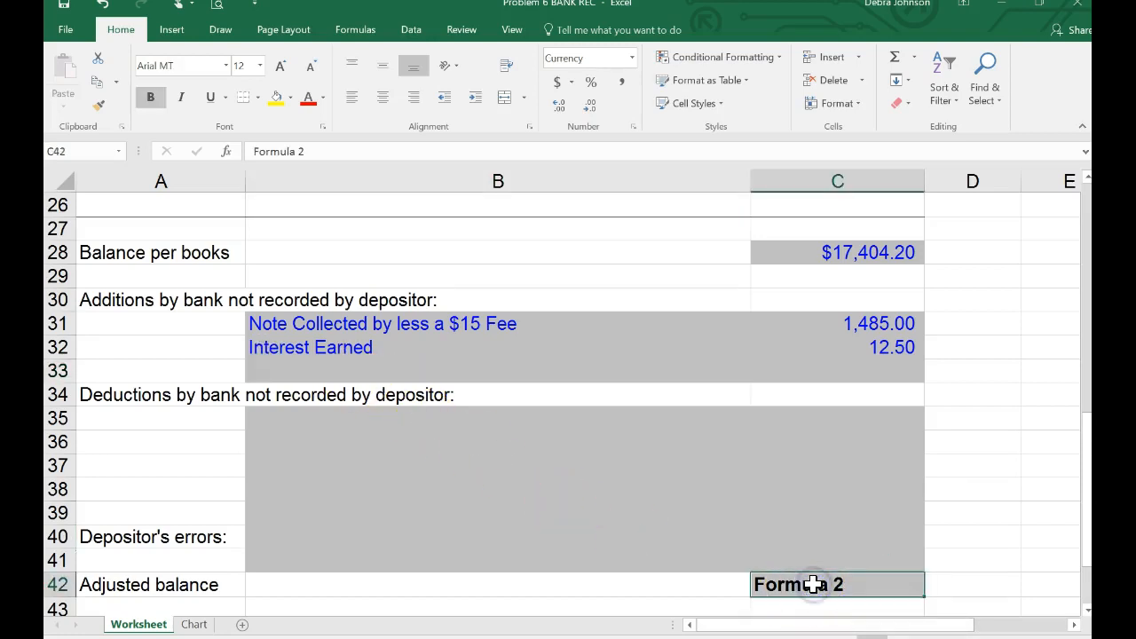
type("=sum(")
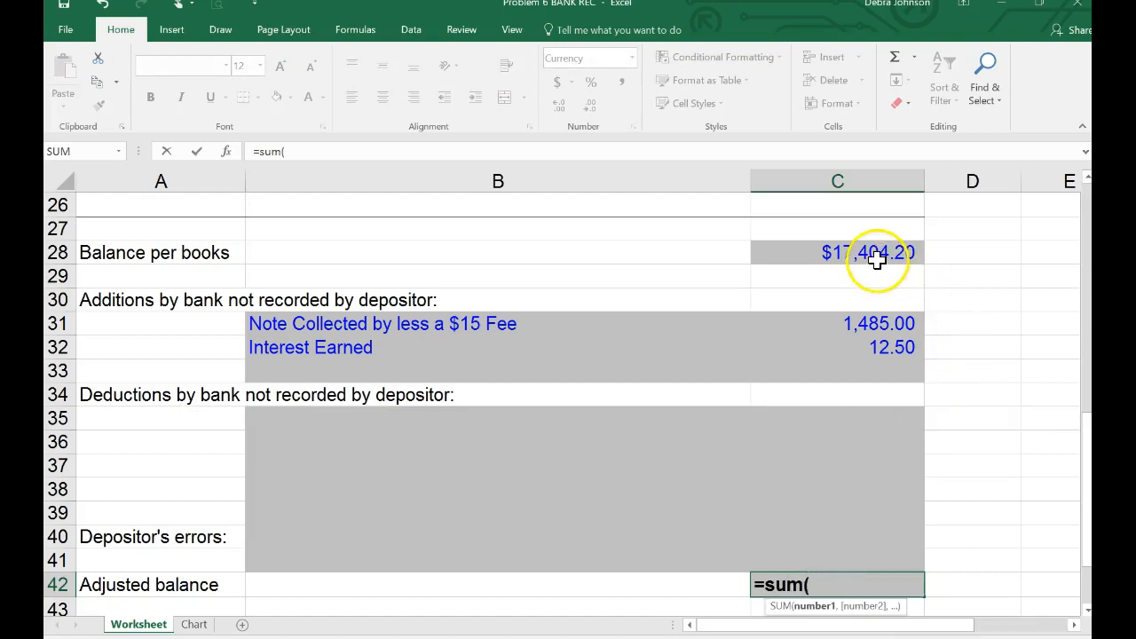
left_click_drag(878, 256, 840, 441)
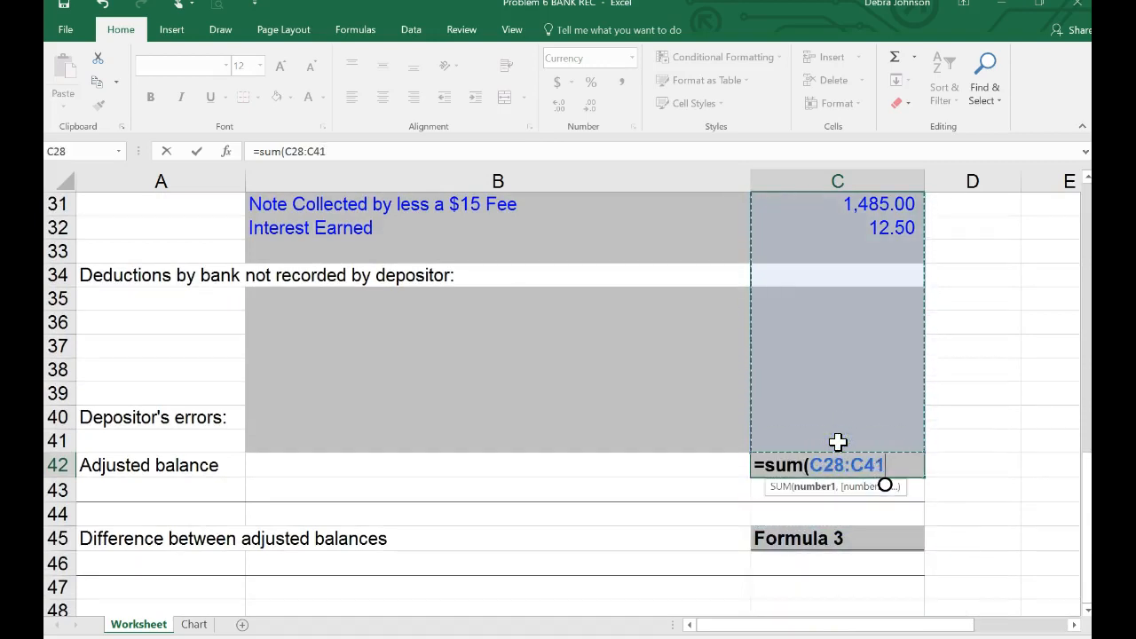
key("Return")
scroll(838, 442, "up", 1)
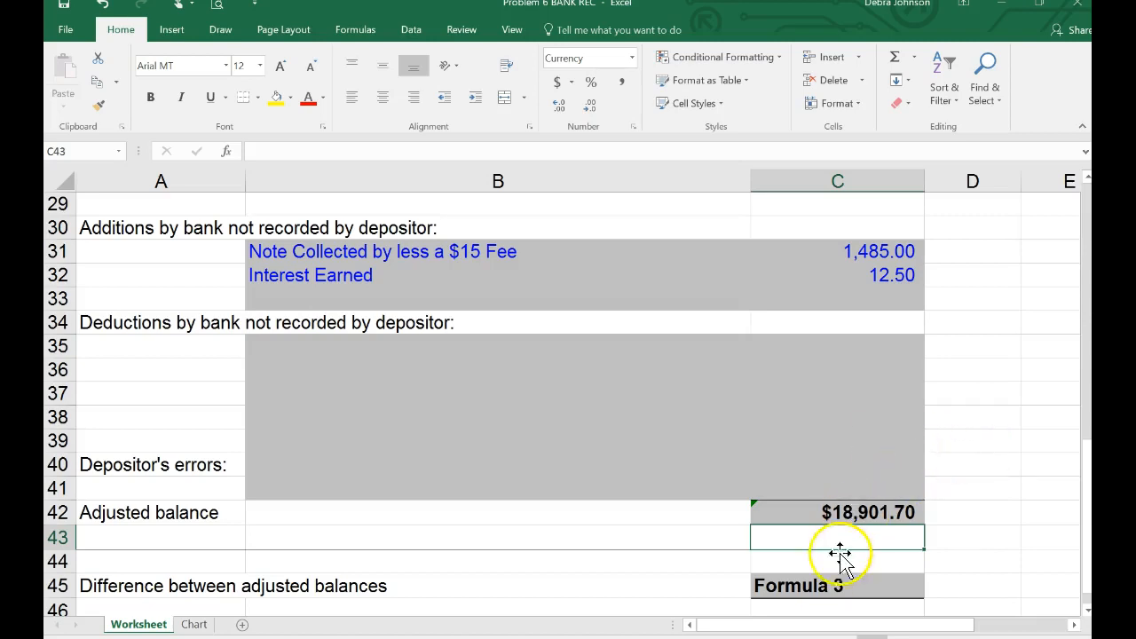
Replace the Formula 3 placeholder in C45 with =C25-C42 for the difference between the adjusted balances.
left_click(826, 586)
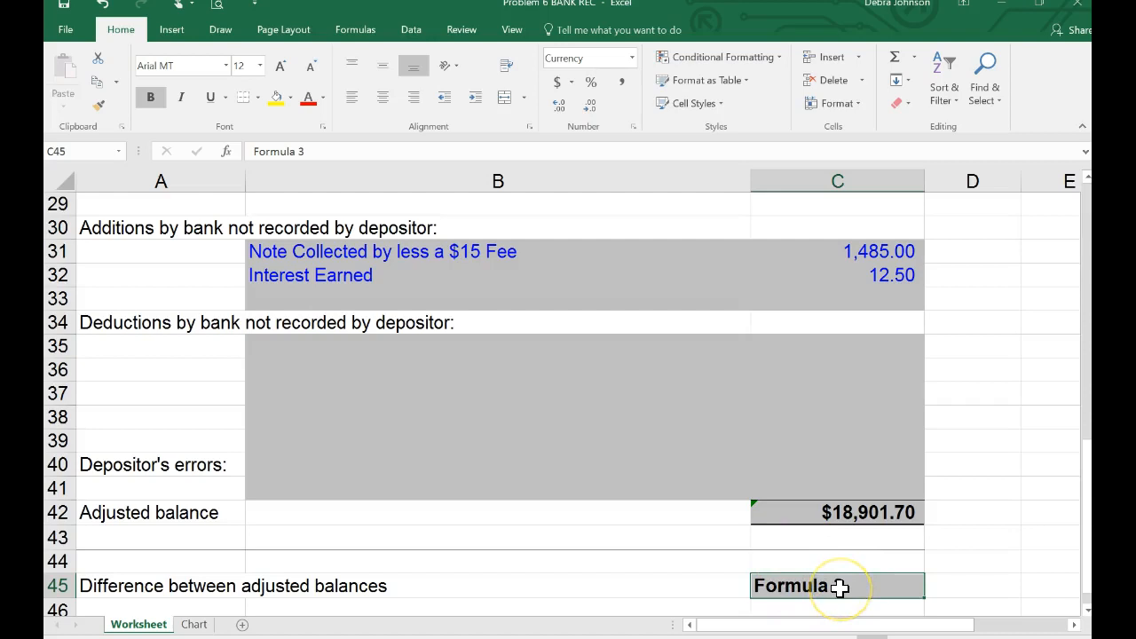
left_click(840, 589)
left_click(840, 588)
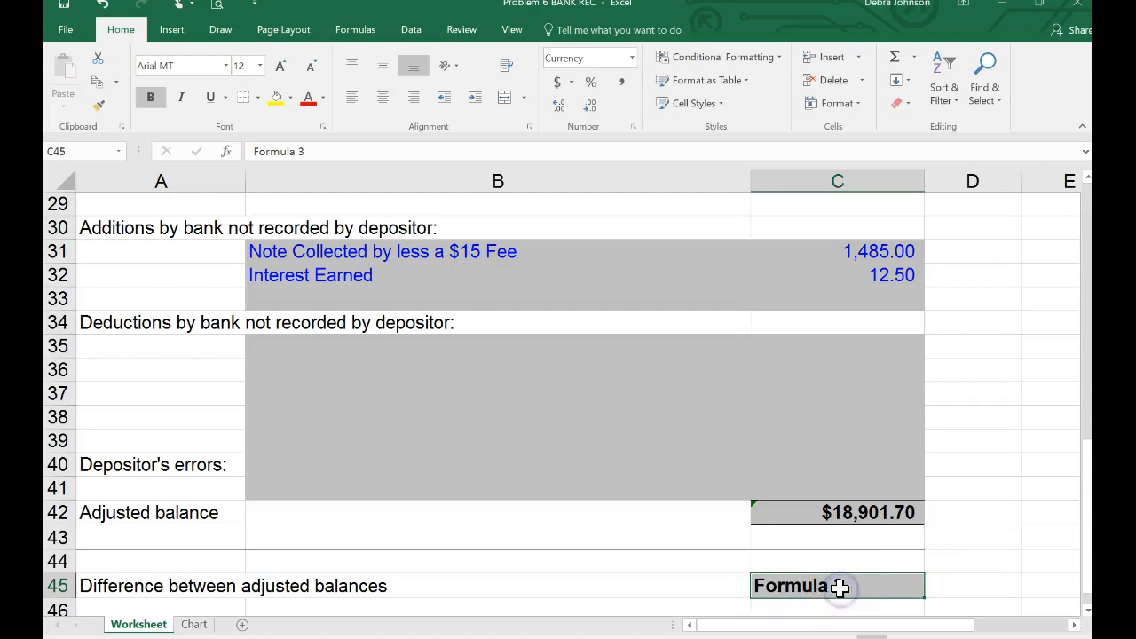
type("=")
scroll(842, 589, "up", 2)
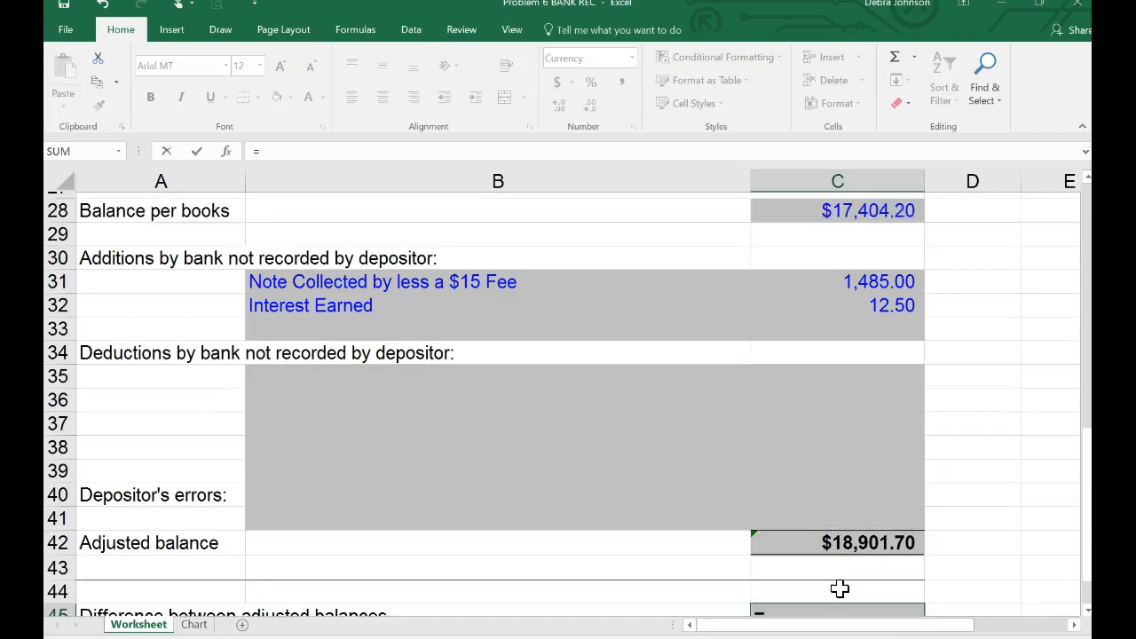
scroll(840, 588, "up", 1)
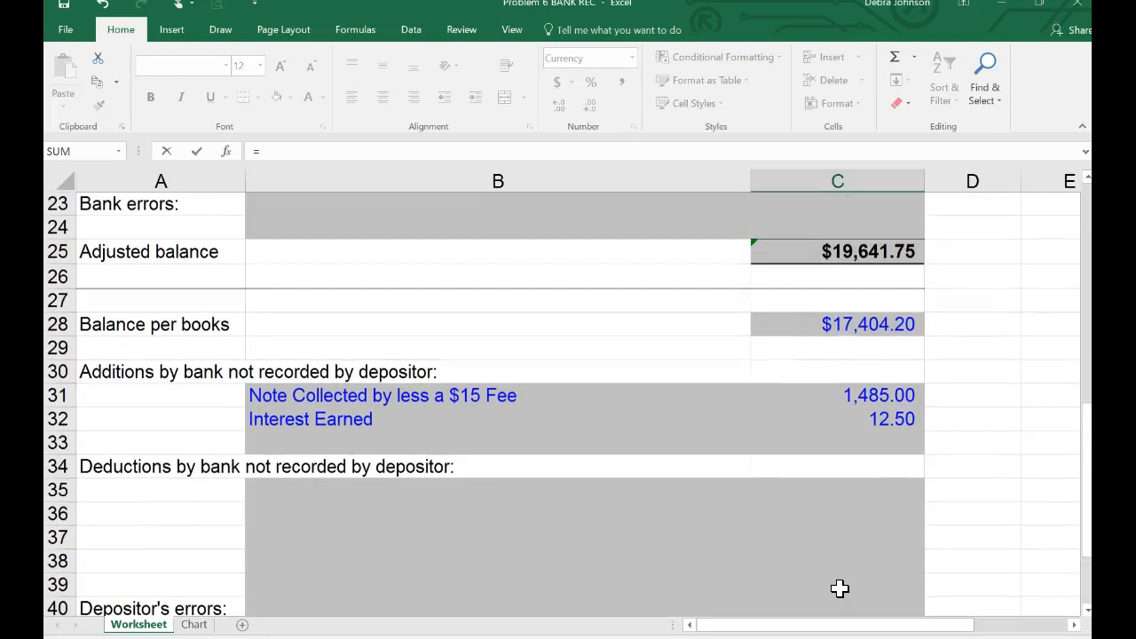
left_click(866, 246)
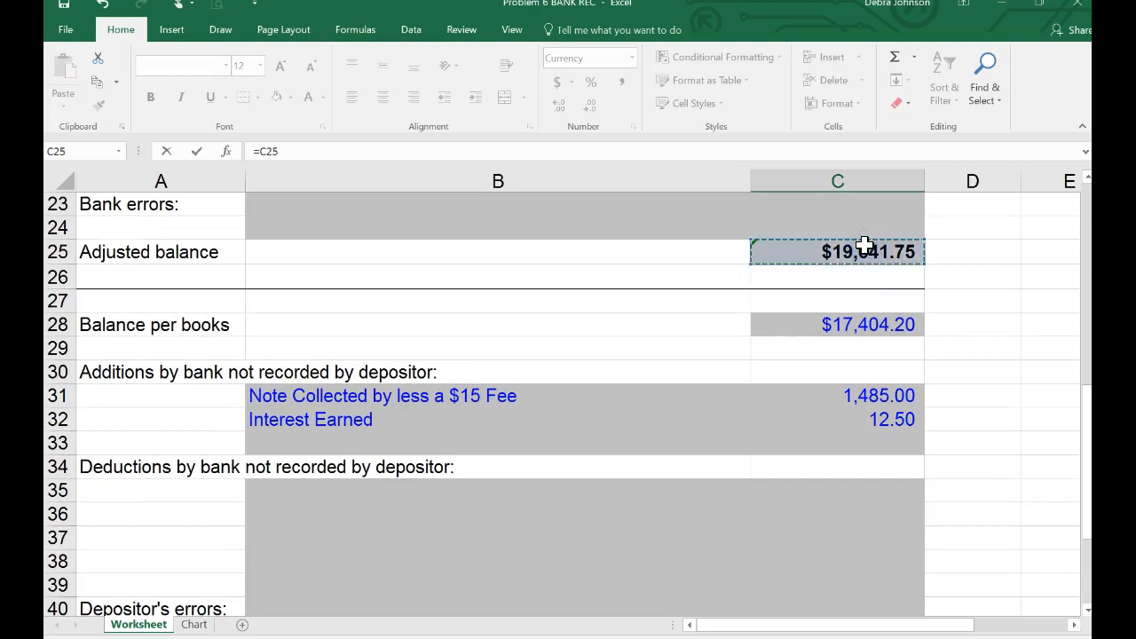
type("-")
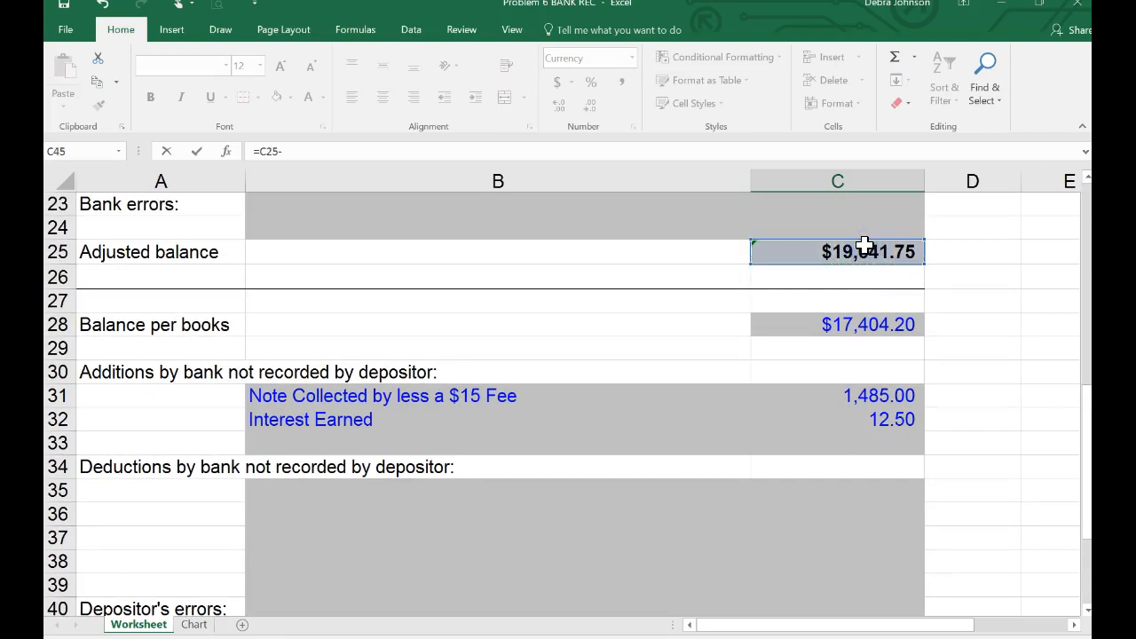
scroll(865, 246, "down", 2)
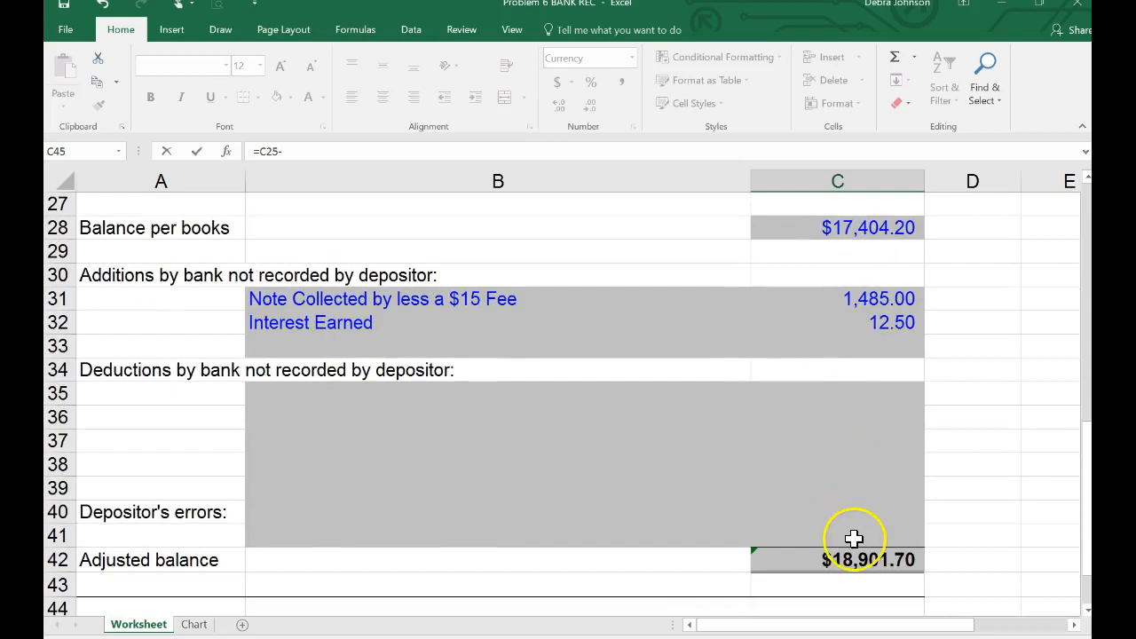
left_click(853, 557)
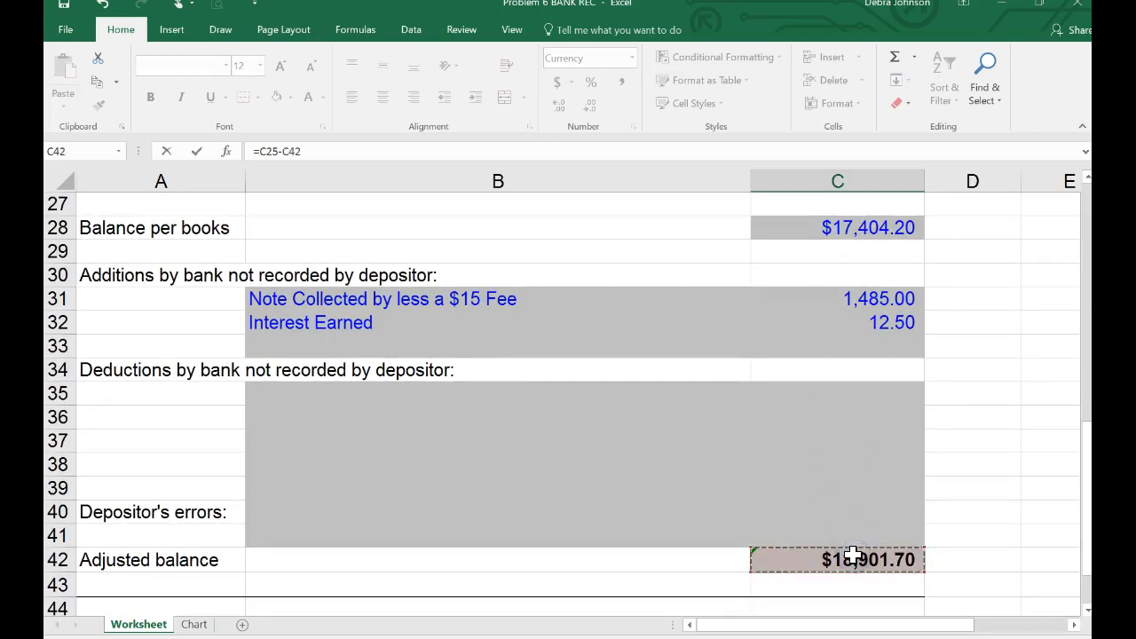
key("Return")
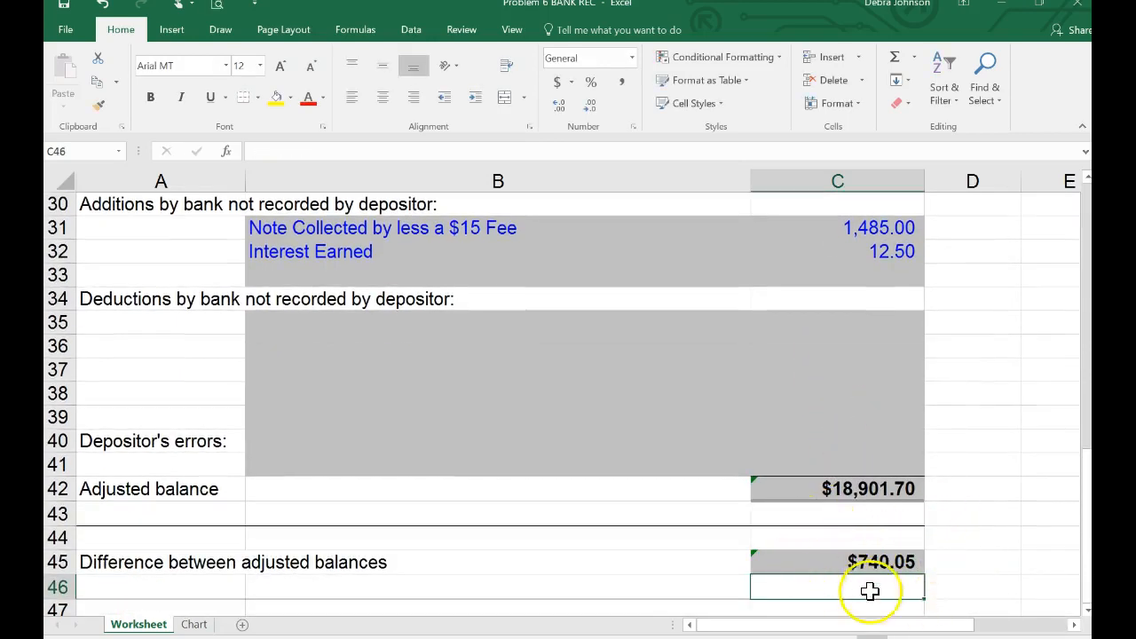